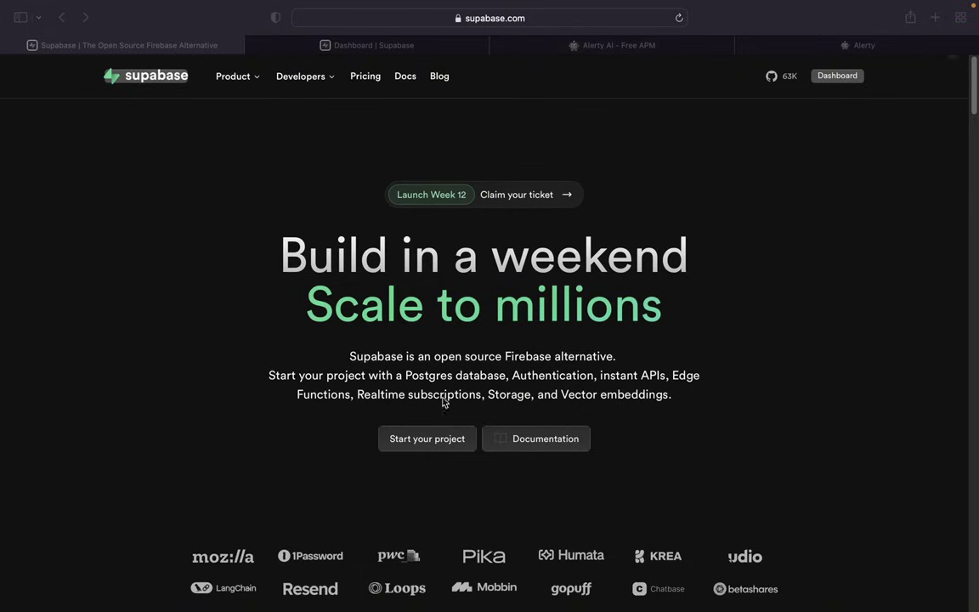
- Review the feature summary on the Supabase homepage, including Authentication, instant APIs, Realtime subscriptions, Storage and the Postgres database
double_click(536, 378)
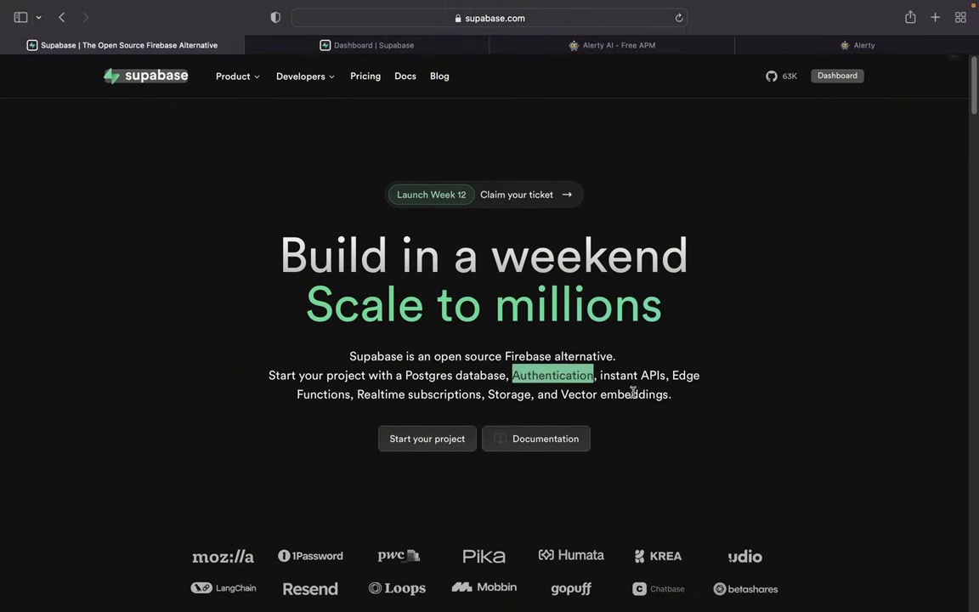
drag(620, 384, 649, 381)
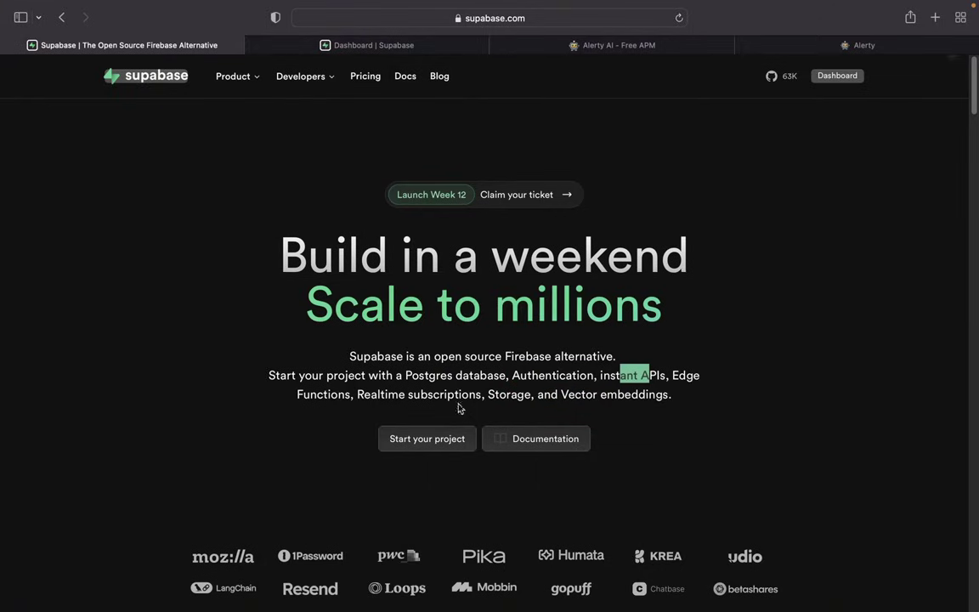
click(385, 391)
drag(385, 391, 485, 395)
double_click(510, 394)
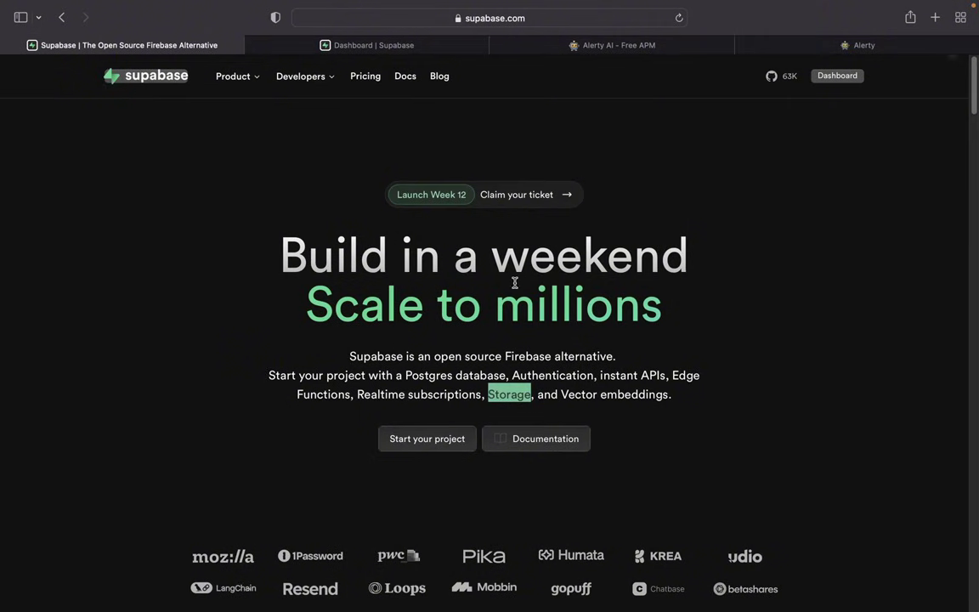
drag(402, 376, 508, 376)
click(508, 377)
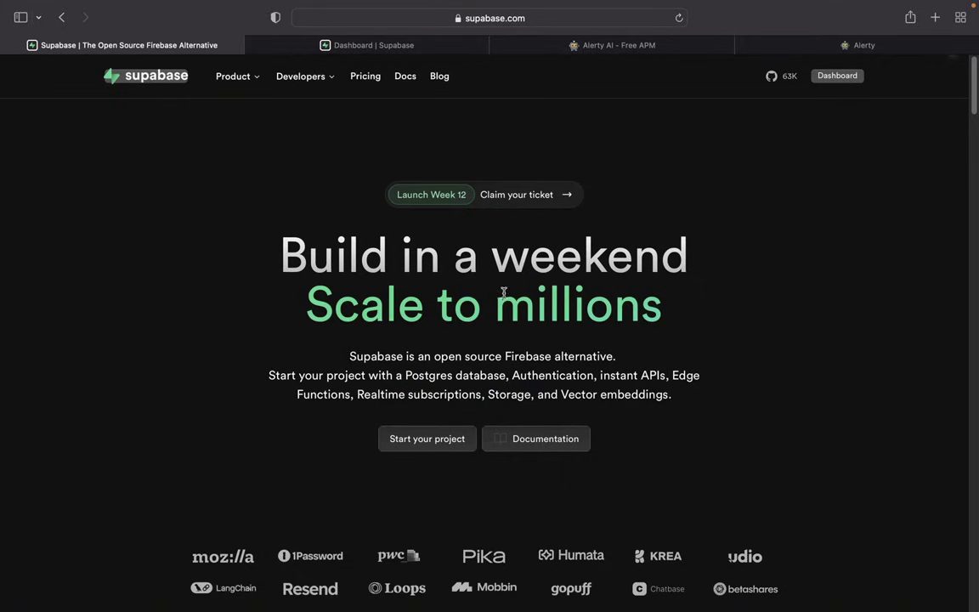
- Start a new project in the existing organization from the Supabase dashboard and name it "New project"
click(410, 47)
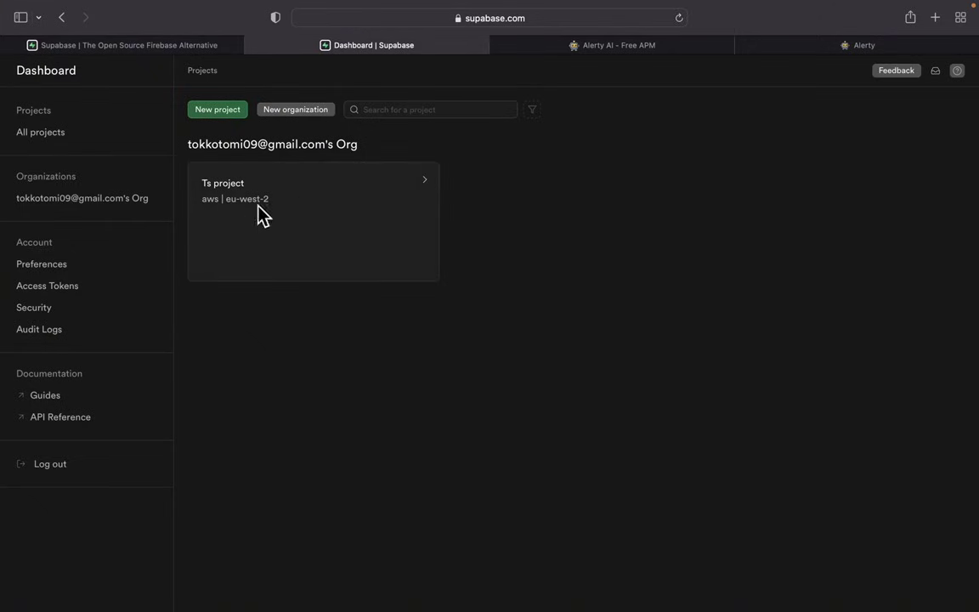
click(212, 111)
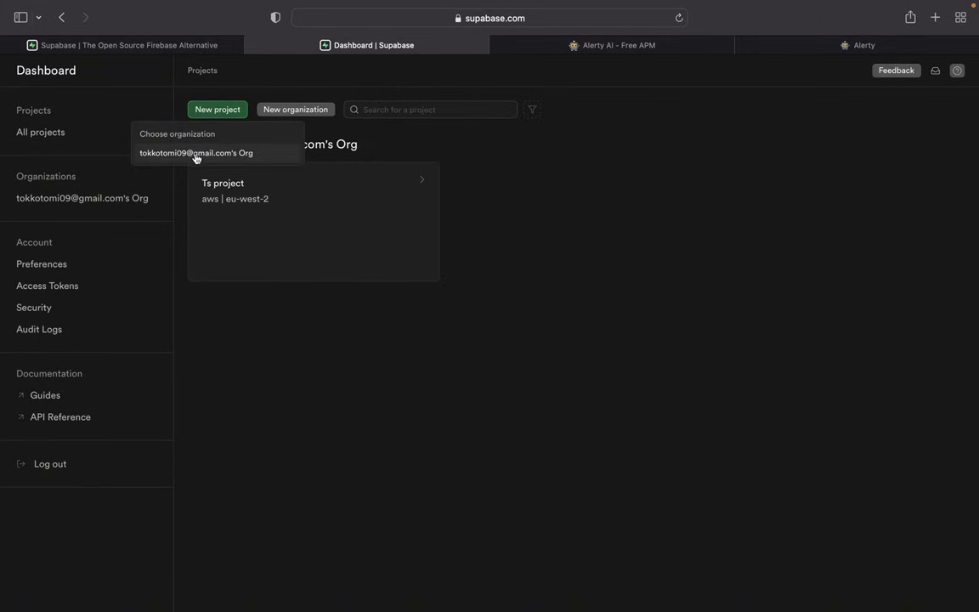
click(194, 154)
click(498, 255)
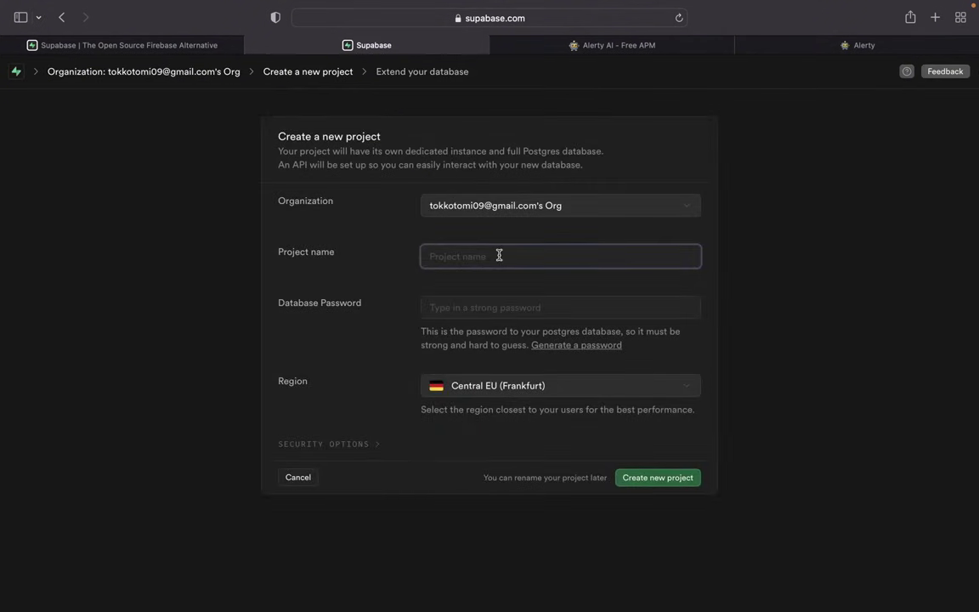
text(New project)
- Enter a strong database password for the new project
click(484, 301)
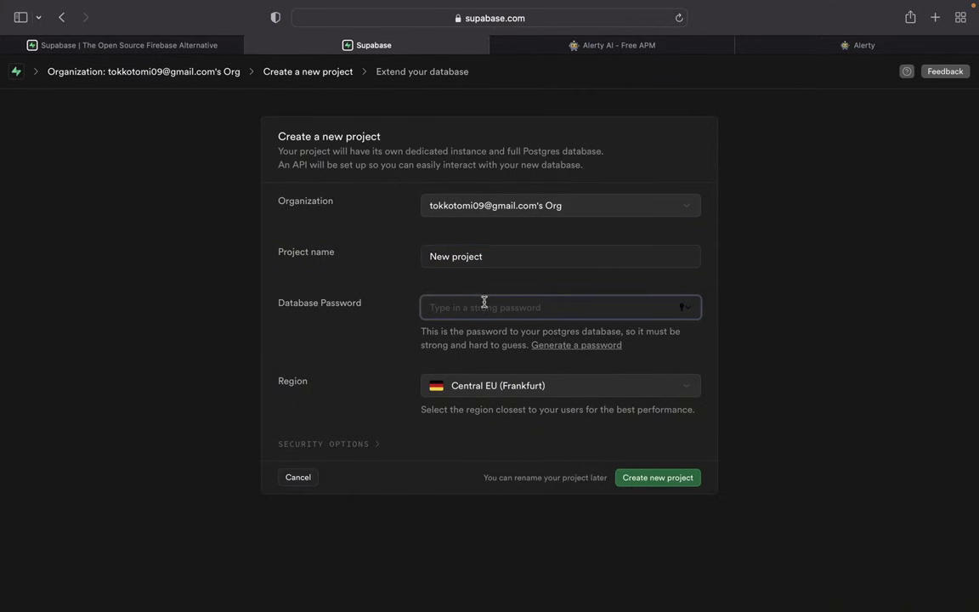
text(•••••••••••••••)
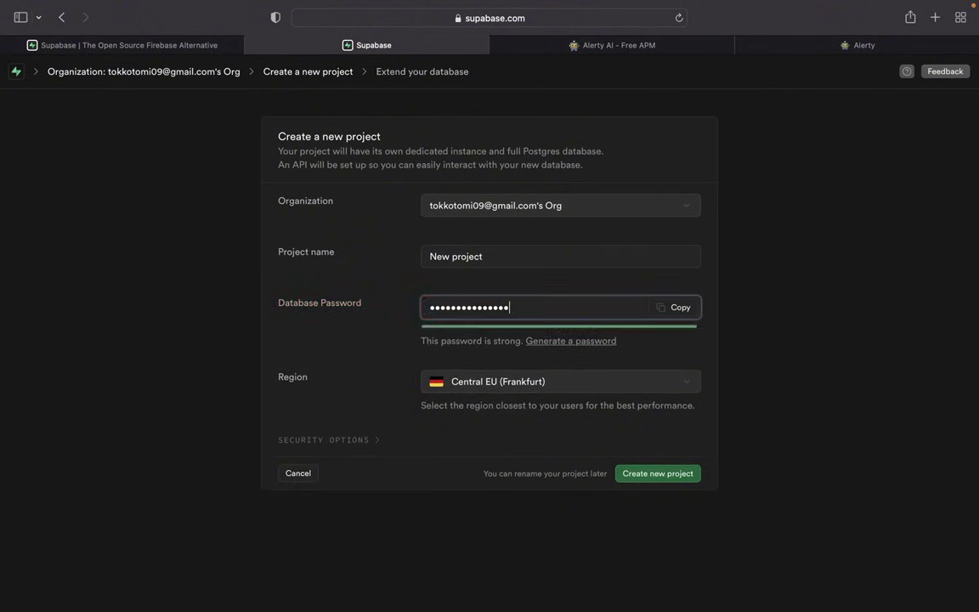
click(750, 357)
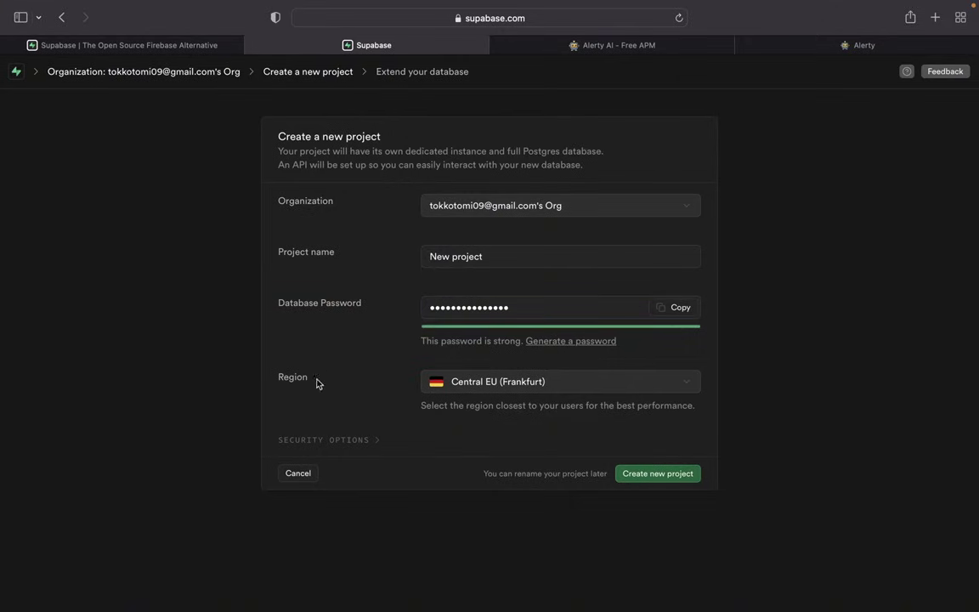
- Set the region to West EU (London) and create the project, declining to save the password in the browser
click(519, 389)
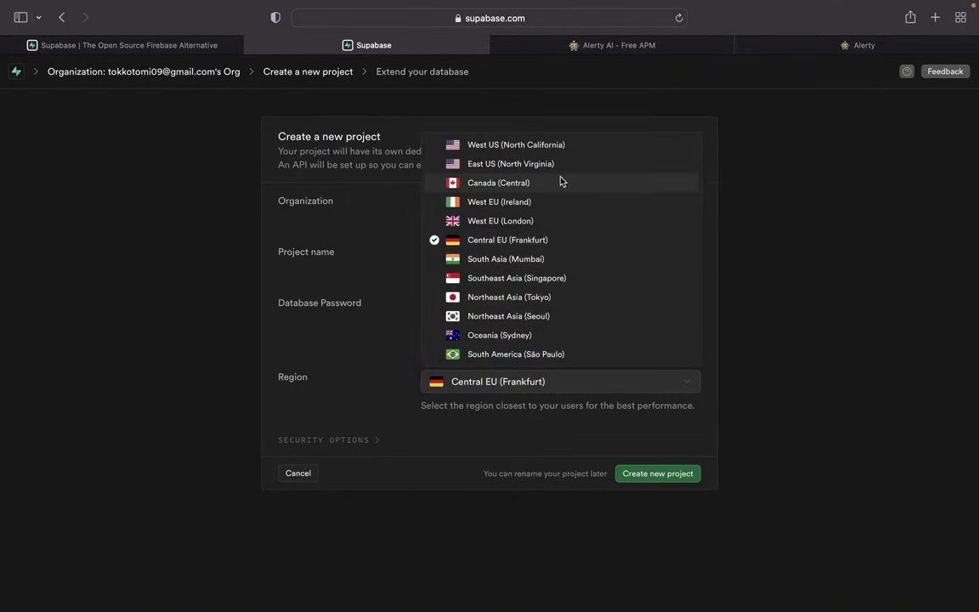
click(510, 223)
click(635, 477)
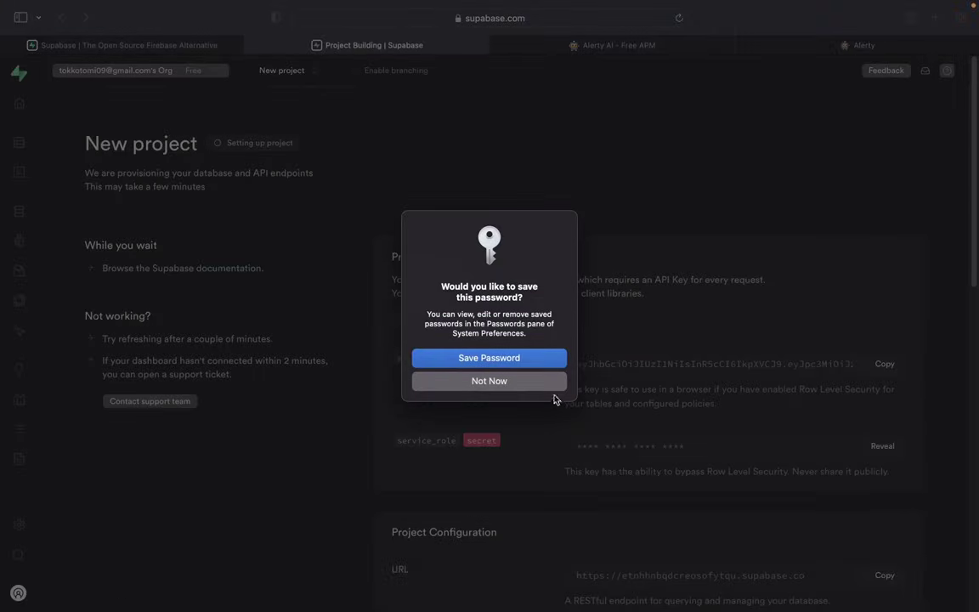
click(489, 381)
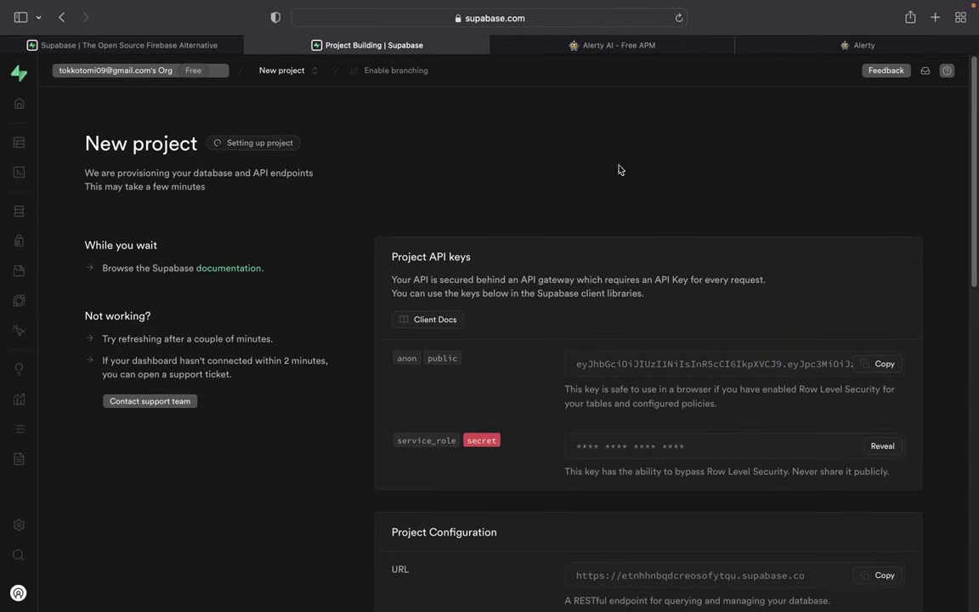
- Check the new project's setup status and look over its API keys and configuration
drag(219, 143, 296, 143)
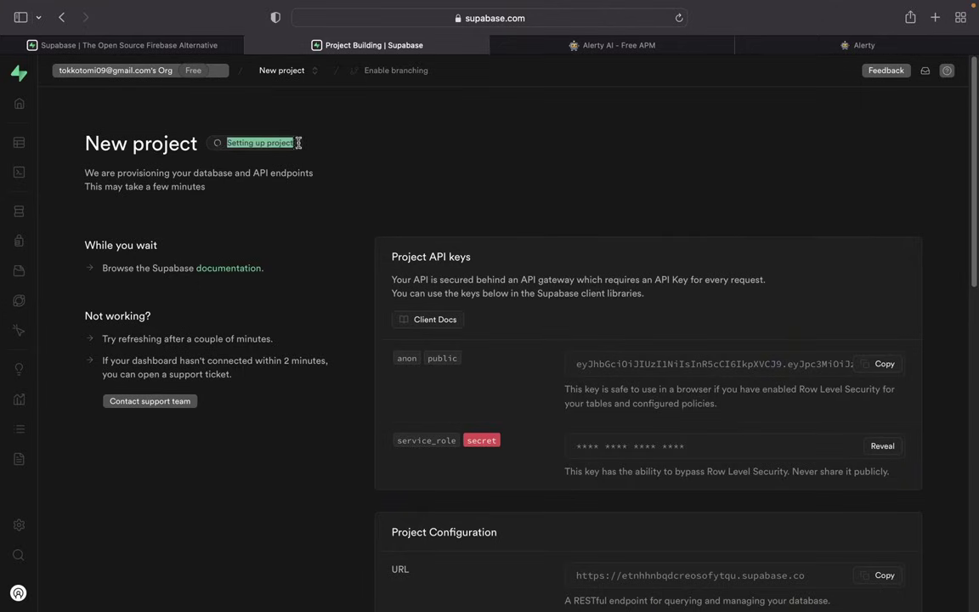
click(477, 172)
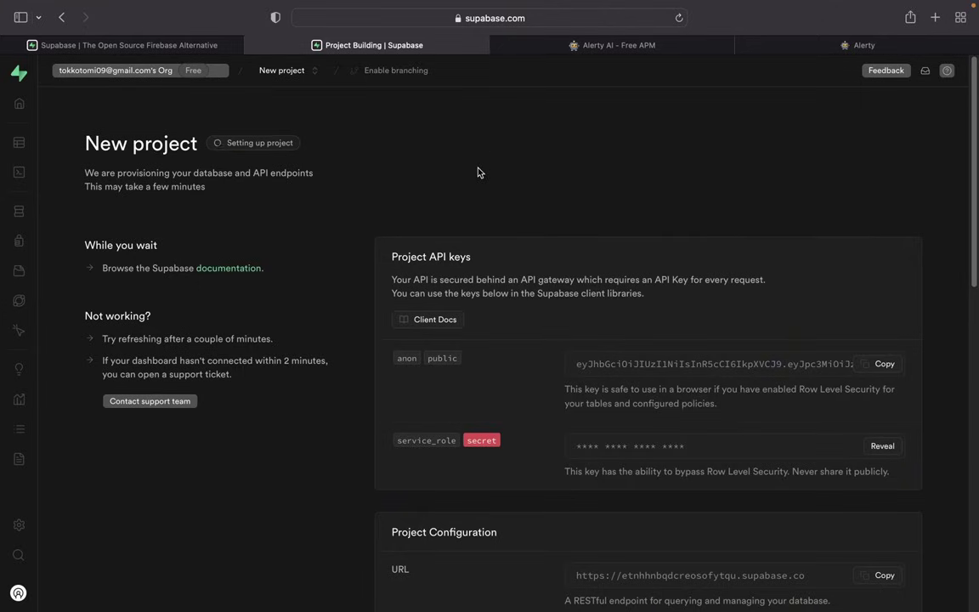
drag(217, 143, 296, 143)
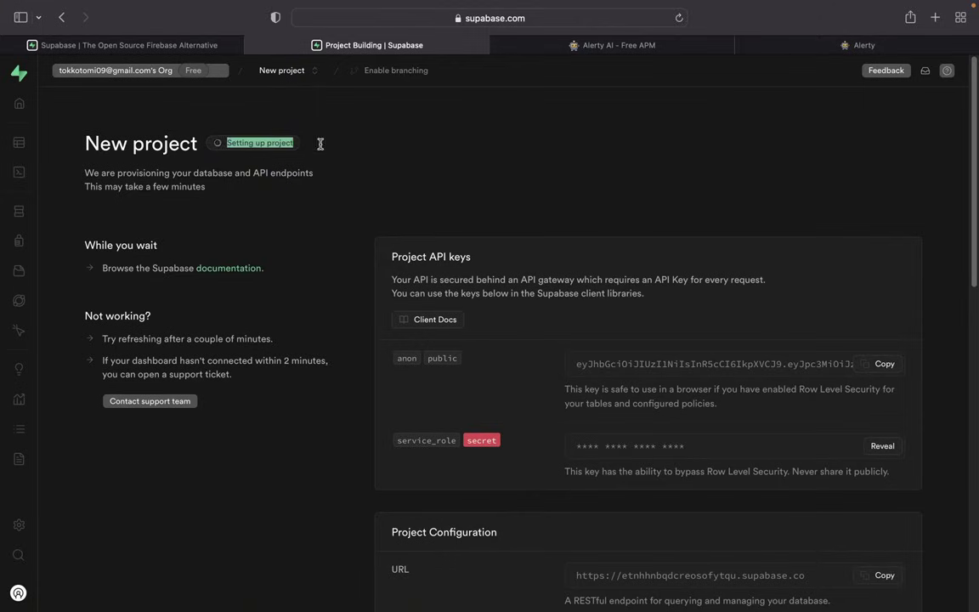
click(464, 184)
scroll(290, 150, down, 5)
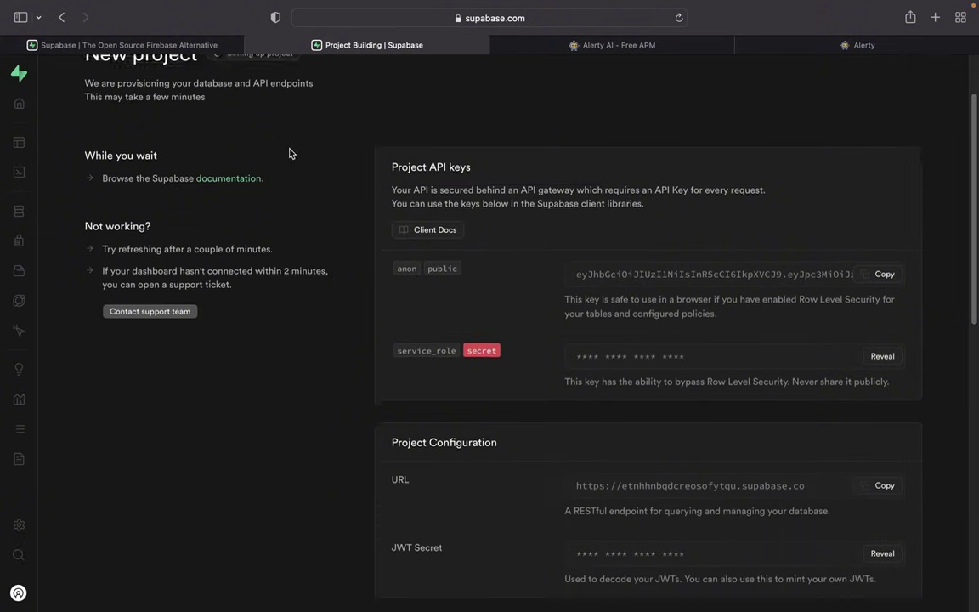
scroll(298, 161, up, 5)
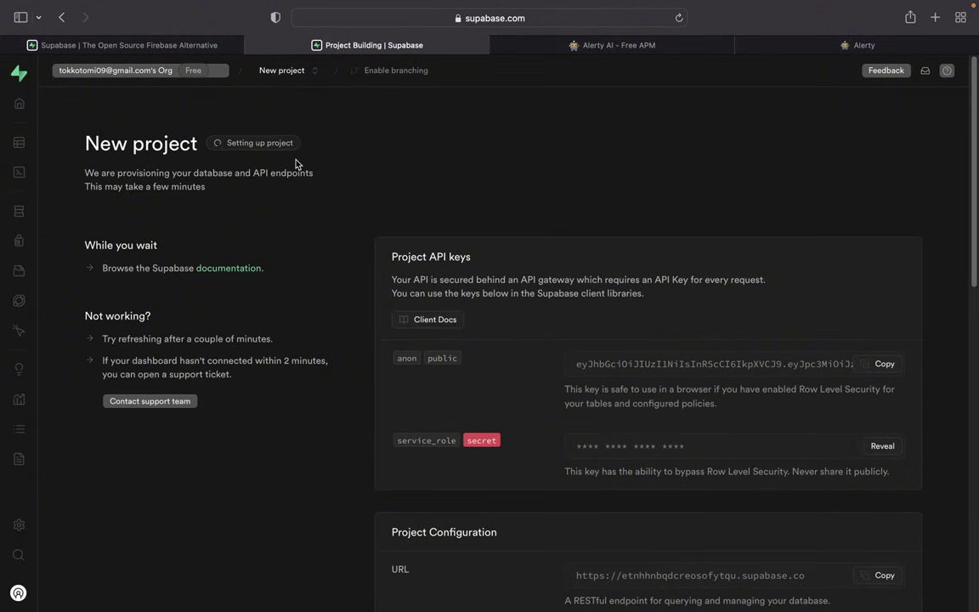
- Return to the projects list, open Ts project and look over its overview page through to the Project API details
click(20, 72)
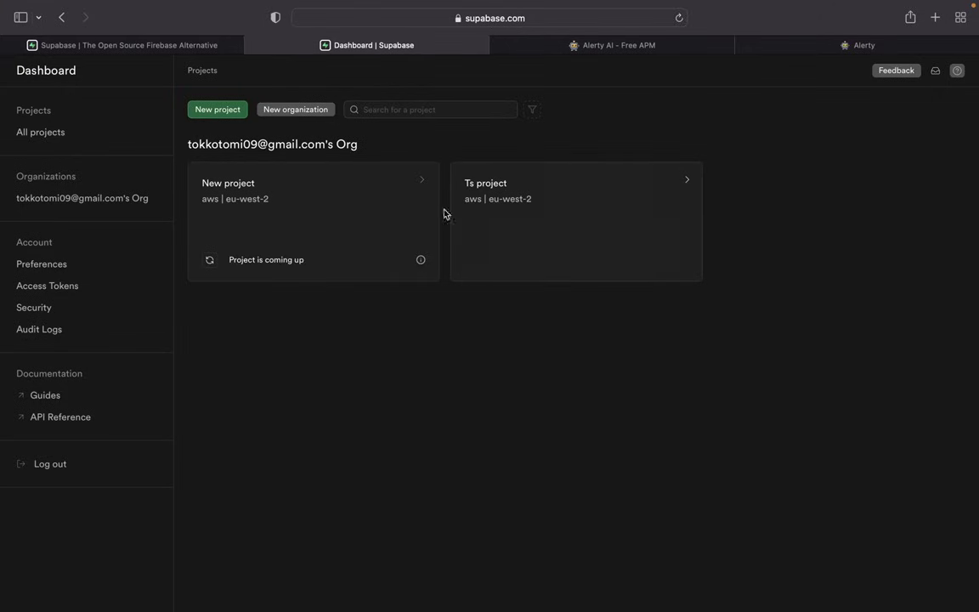
click(596, 210)
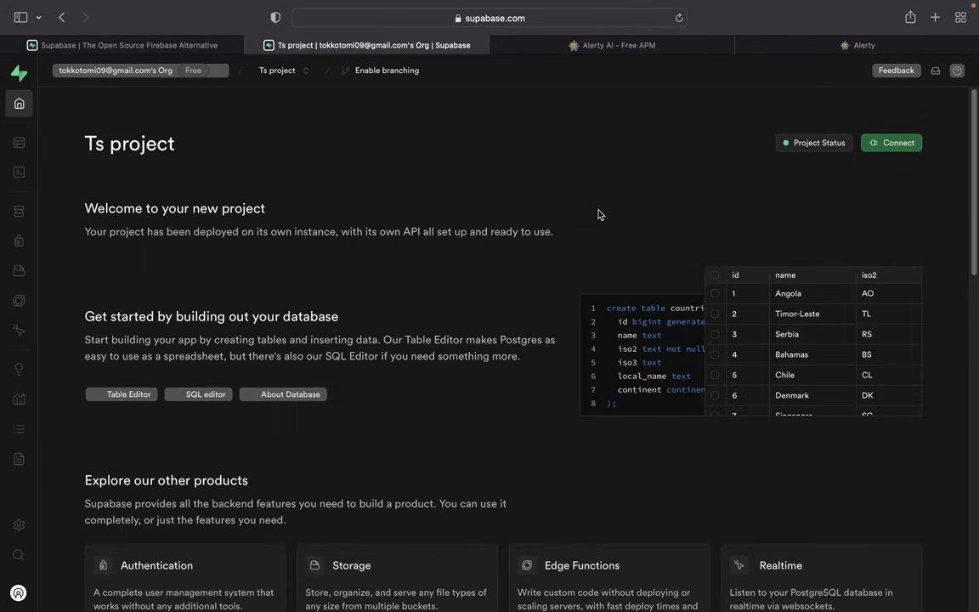
drag(84, 209, 371, 241)
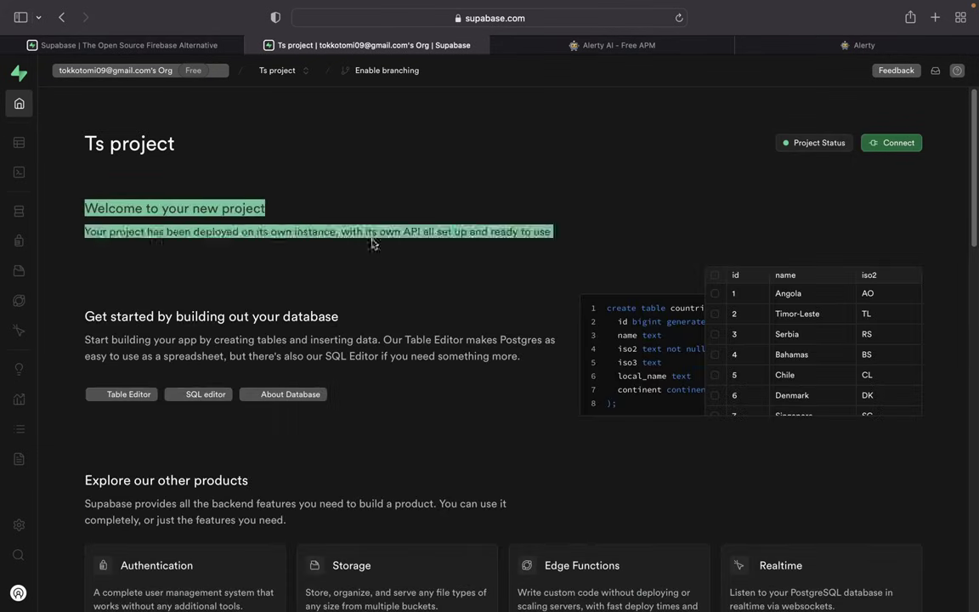
drag(85, 142, 207, 137)
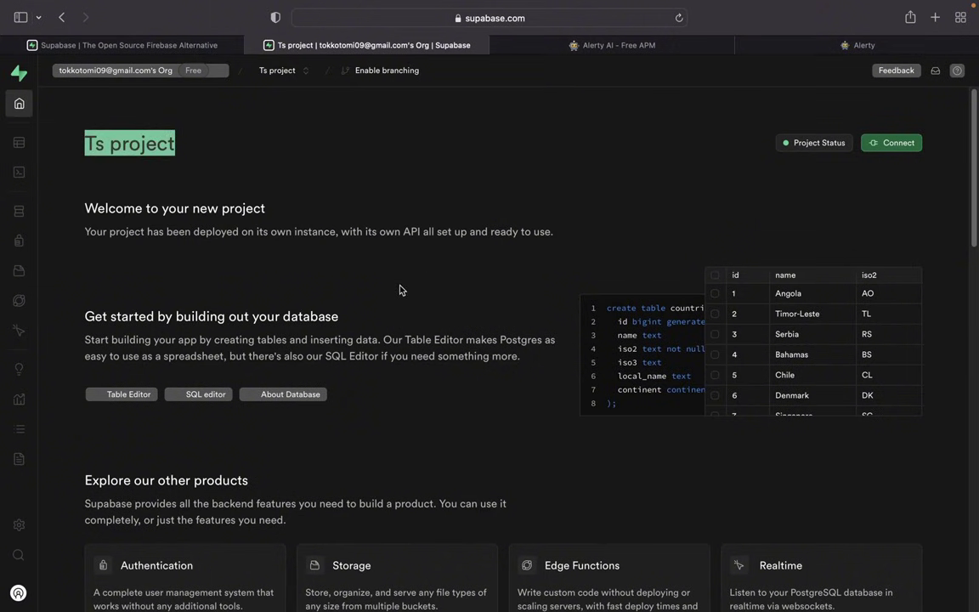
scroll(371, 251, down, 2)
scroll(363, 270, down, 4)
scroll(363, 272, up, 1)
scroll(366, 275, down, 10)
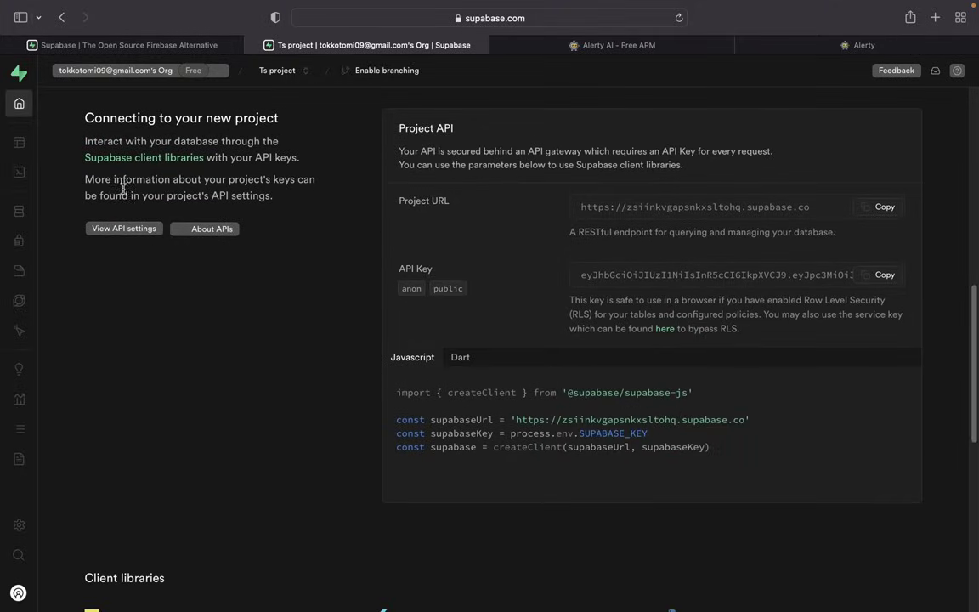
- Look through Ts project's API and database settings, reviewing the connection string and connection parameters
mouse_move(31, 94)
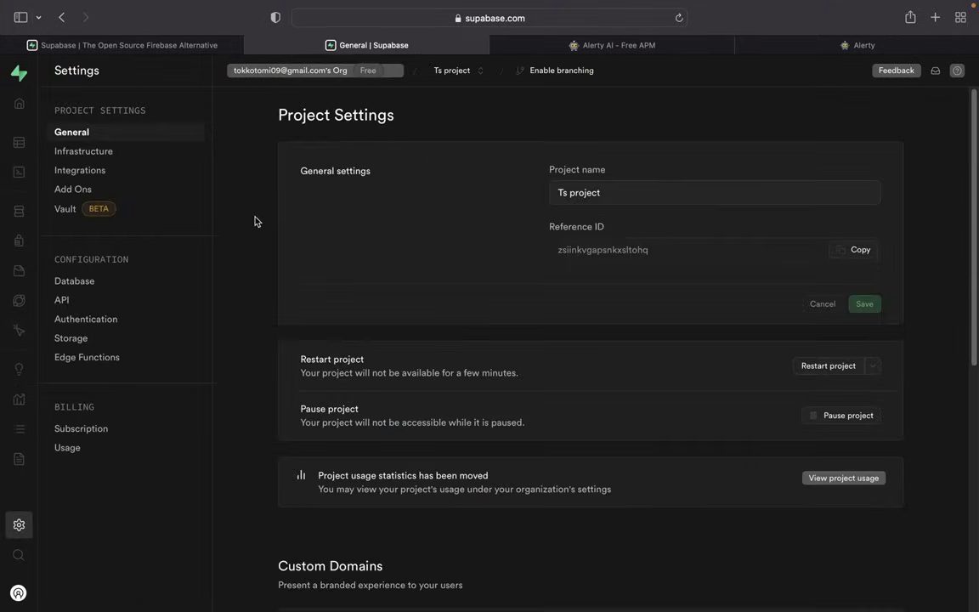
click(74, 299)
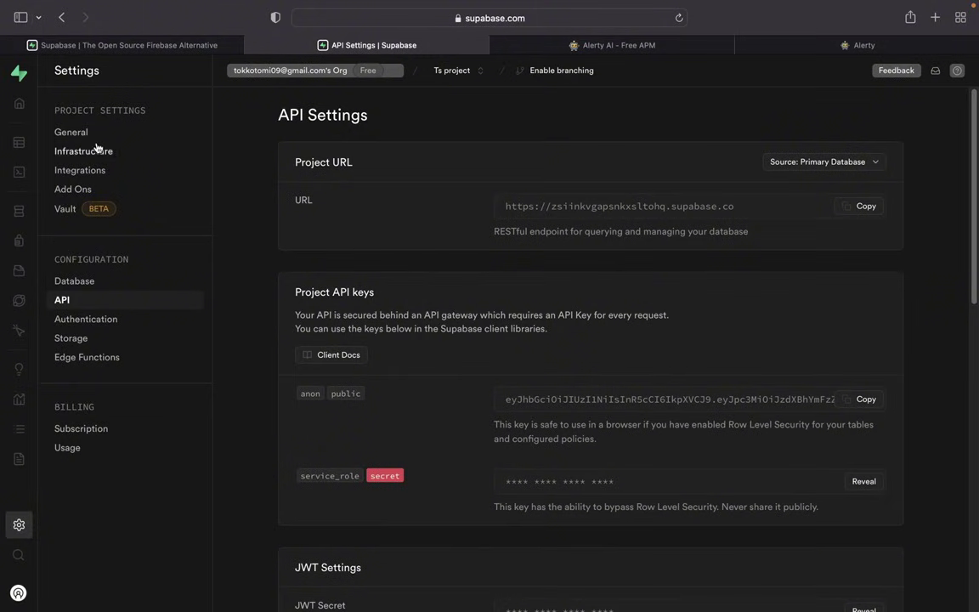
click(74, 281)
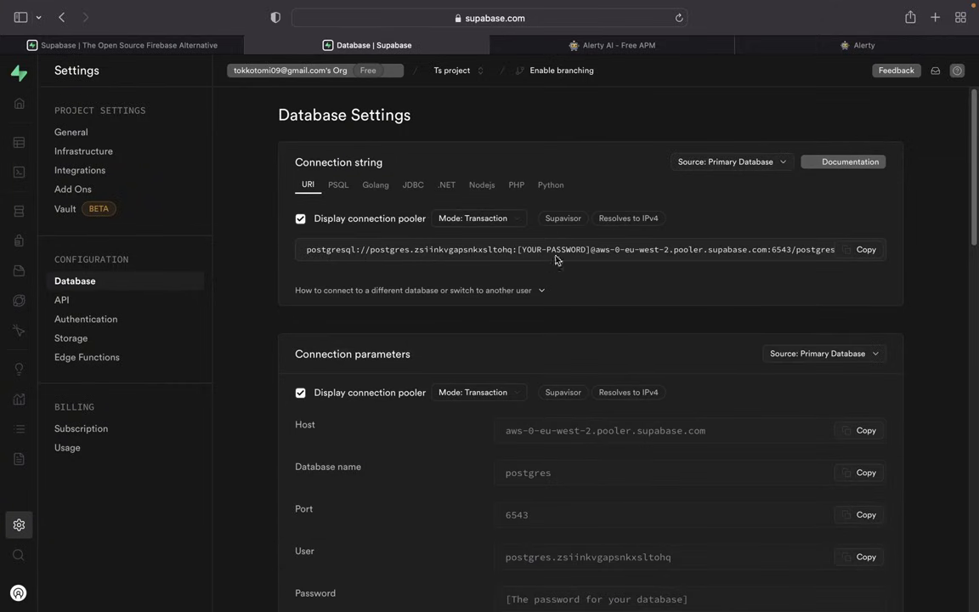
scroll(370, 270, down, 1)
scroll(408, 297, down, 3)
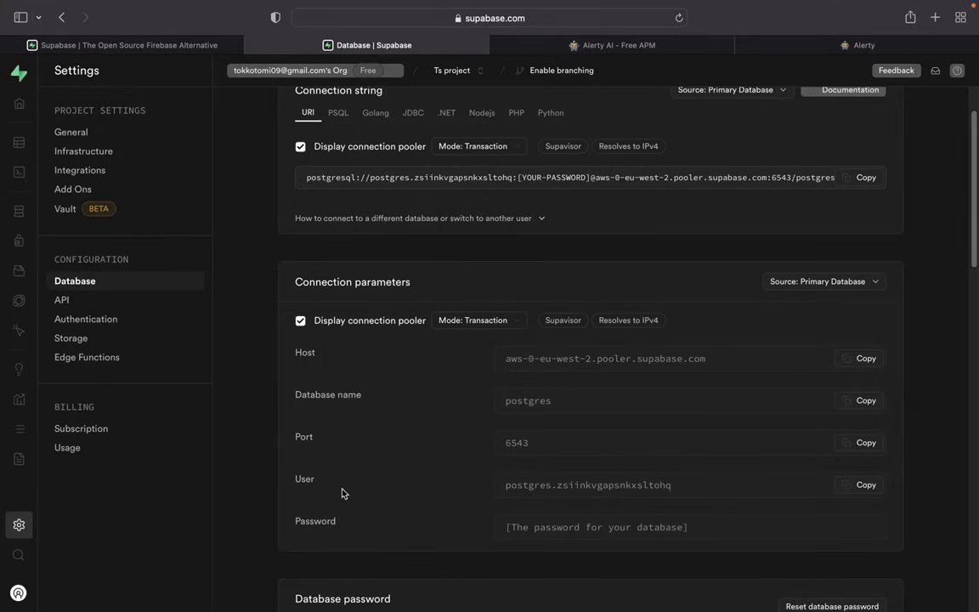
scroll(407, 340, up, 3)
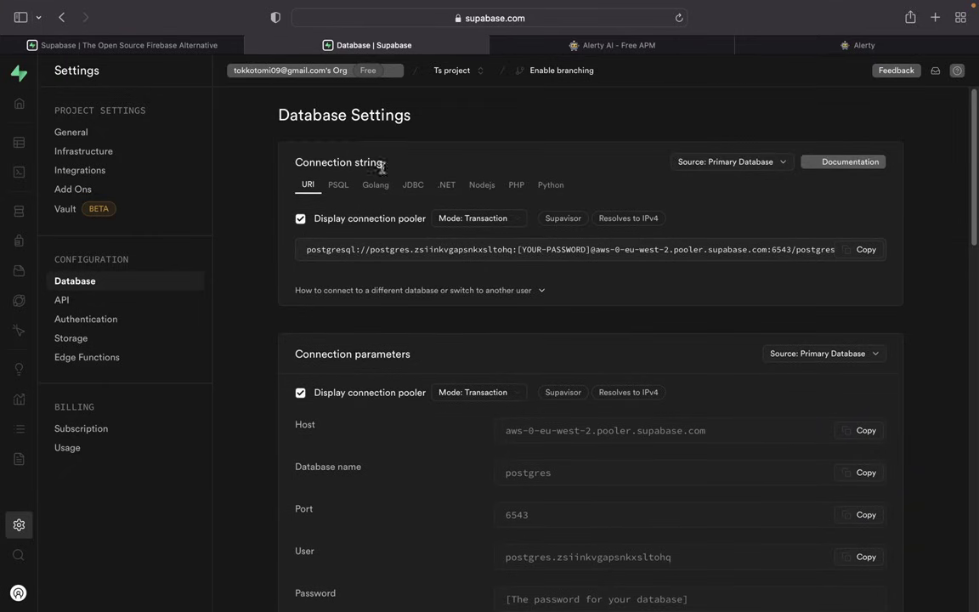
- View the database connection string in the PSQL, Golang, .NET, Nodejs and Python formats
click(337, 184)
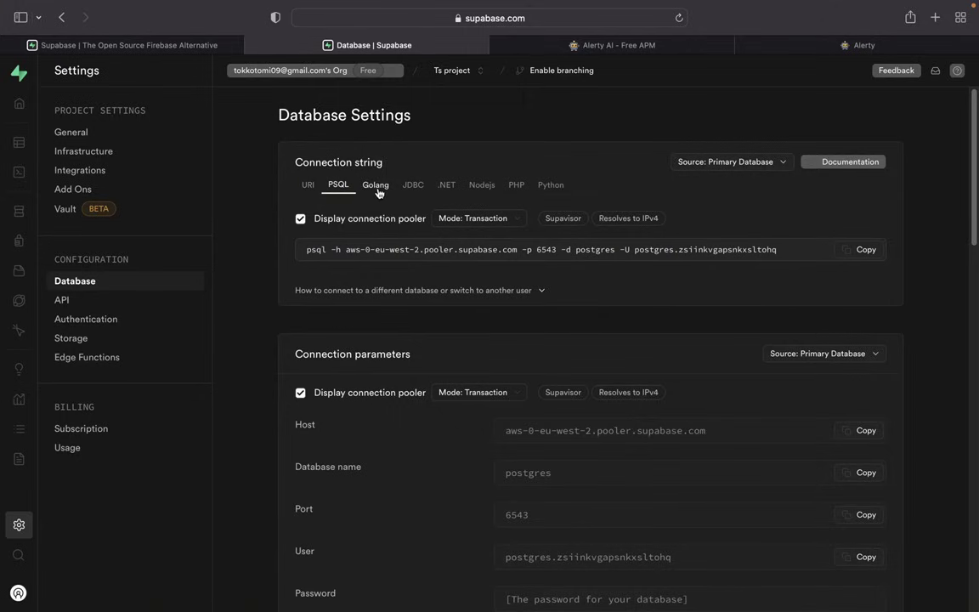
click(376, 187)
click(447, 186)
click(482, 186)
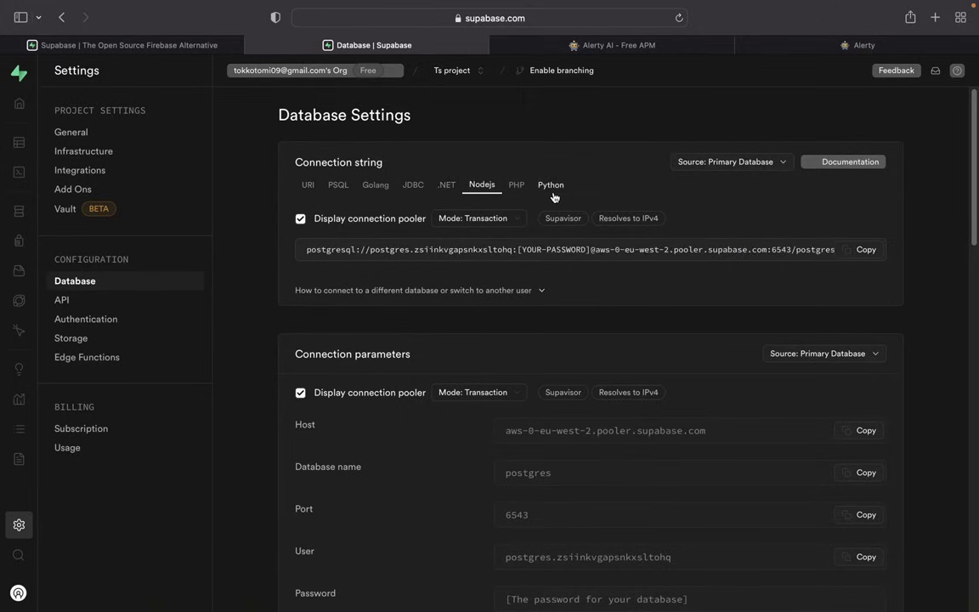
click(551, 187)
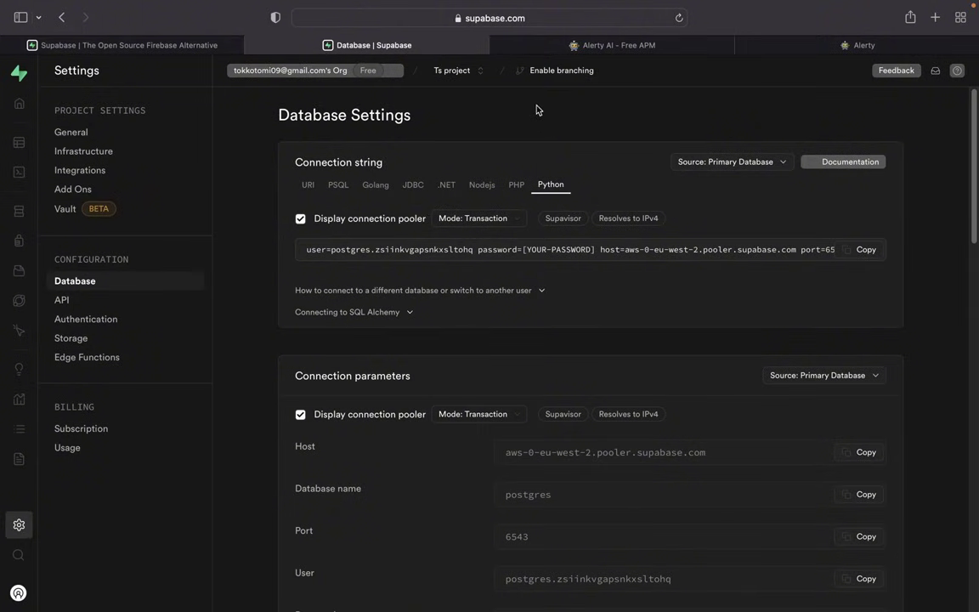
- Switch to the Alerty app by way of its website and look over the Inventory from Website through to Status Pages
click(602, 45)
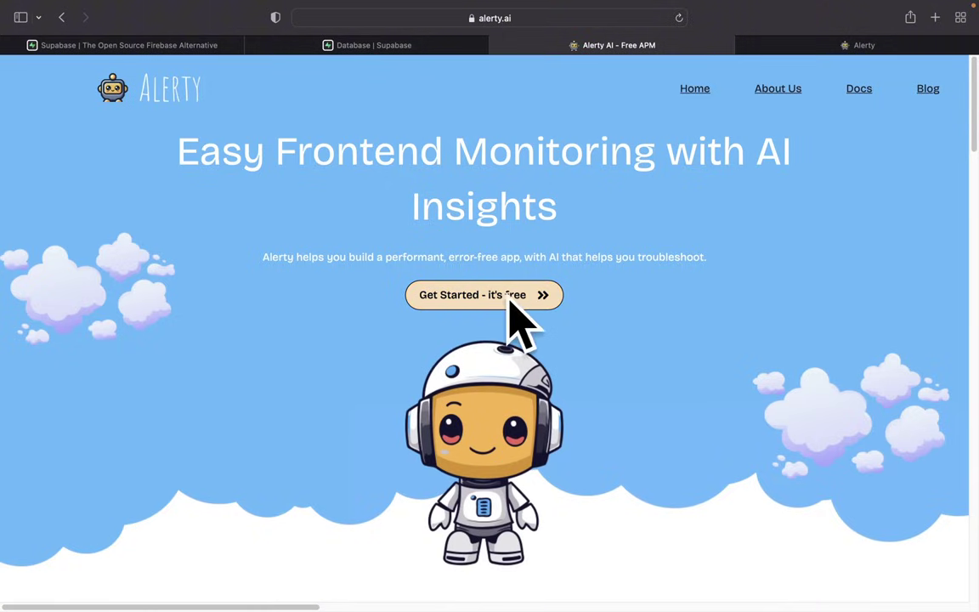
click(830, 47)
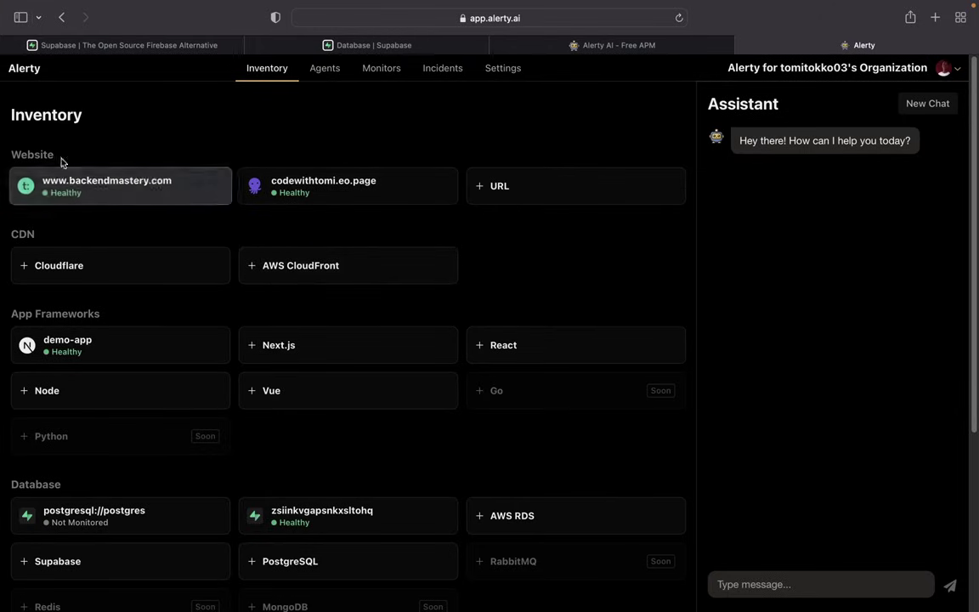
drag(13, 150, 156, 160)
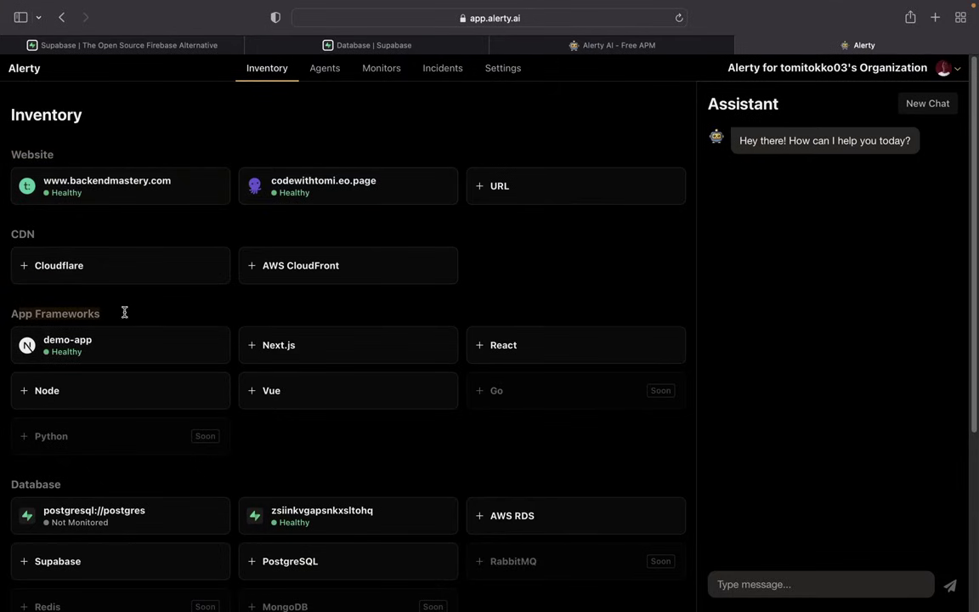
scroll(157, 318, down, 6)
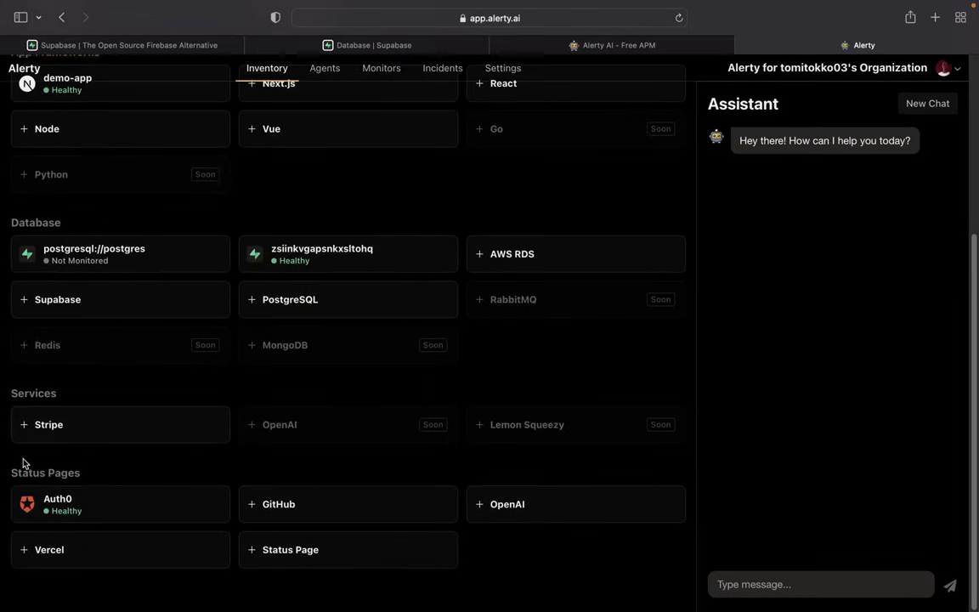
- Look over the inventory's Database section, view the new PostgreSQL monitor form and close it without creating monitors
scroll(179, 467, up, 5)
scroll(170, 438, up, 1)
scroll(85, 408, down, 3)
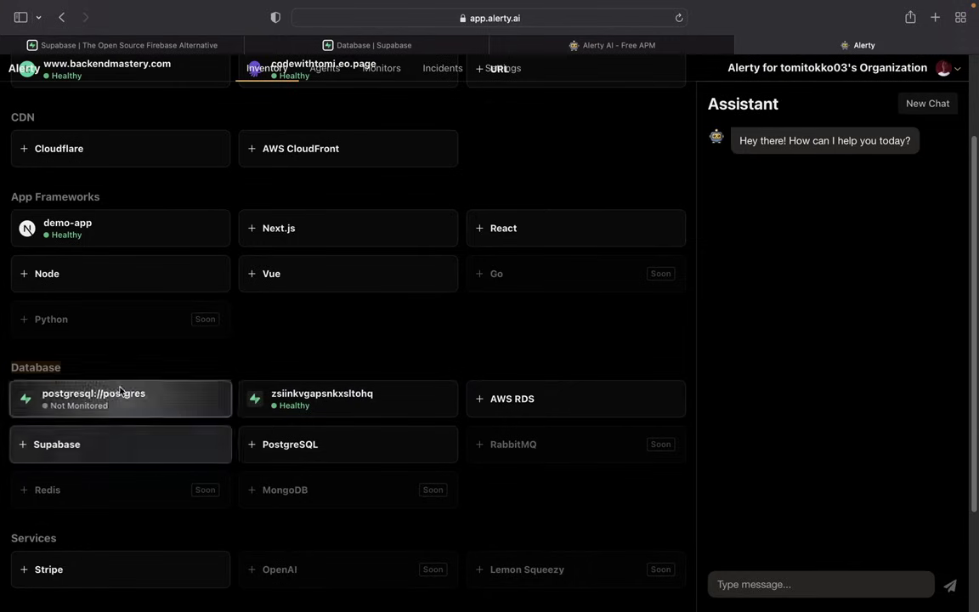
click(60, 453)
click(299, 466)
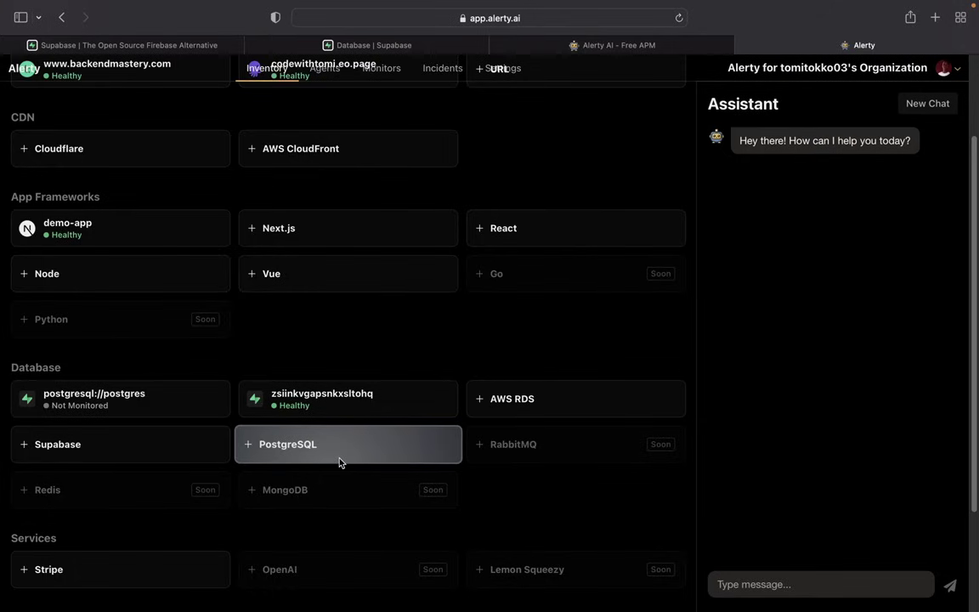
click(305, 450)
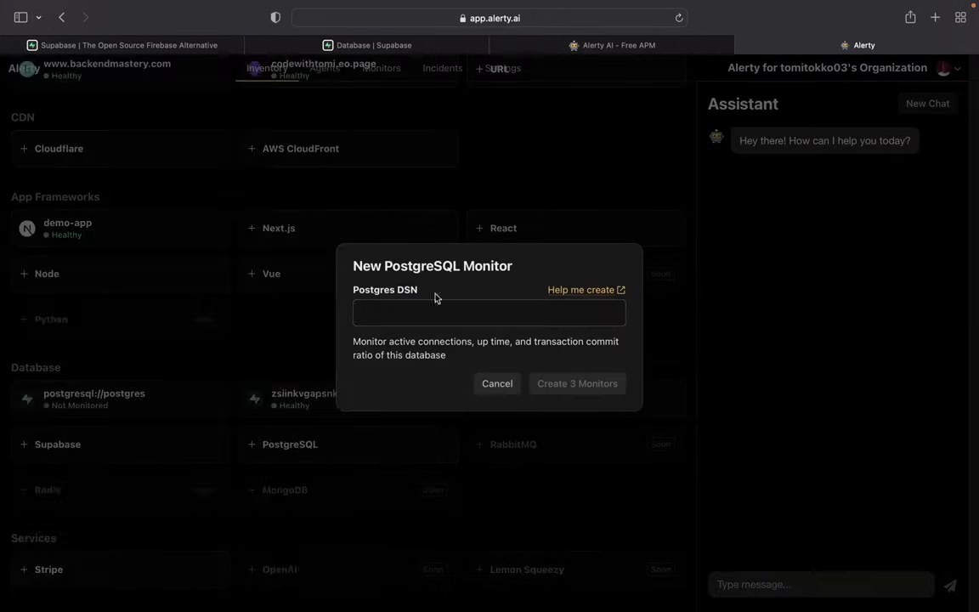
click(248, 433)
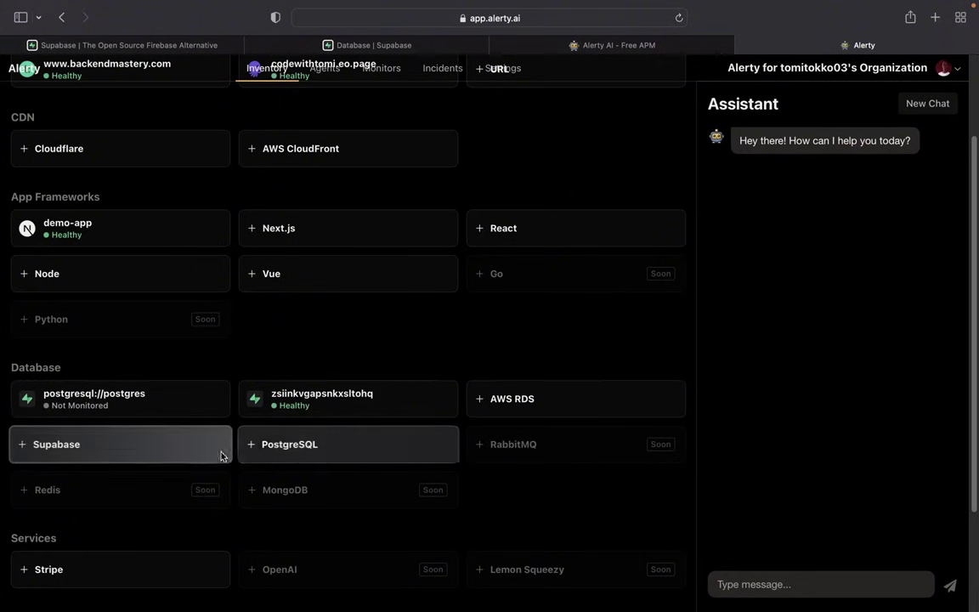
- Open the new Supabase monitor form and review its Project URL and API Key fields and the CPU, memory and storage description
click(89, 448)
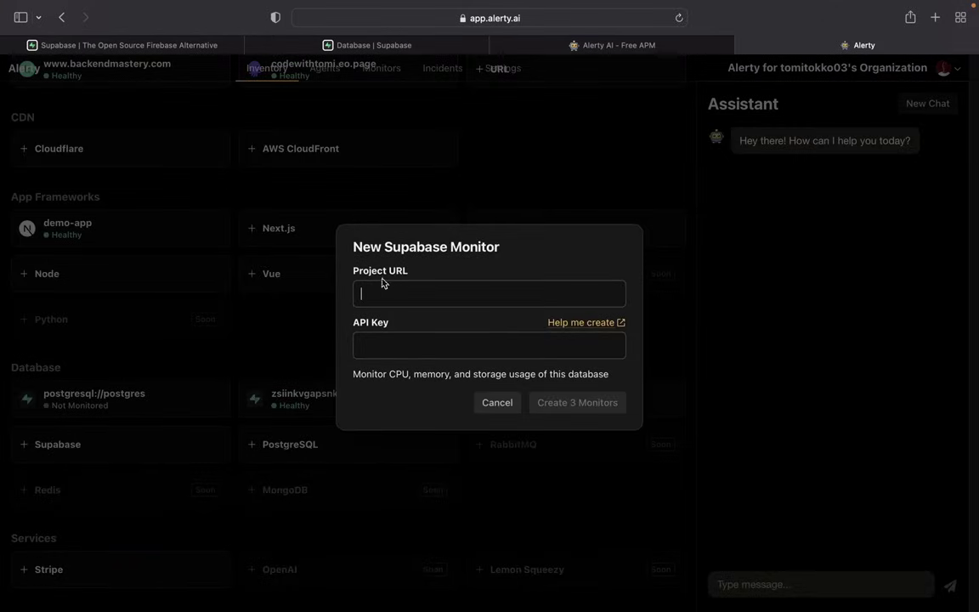
drag(353, 270, 421, 270)
click(428, 271)
drag(389, 323, 338, 323)
click(477, 290)
drag(355, 375, 411, 374)
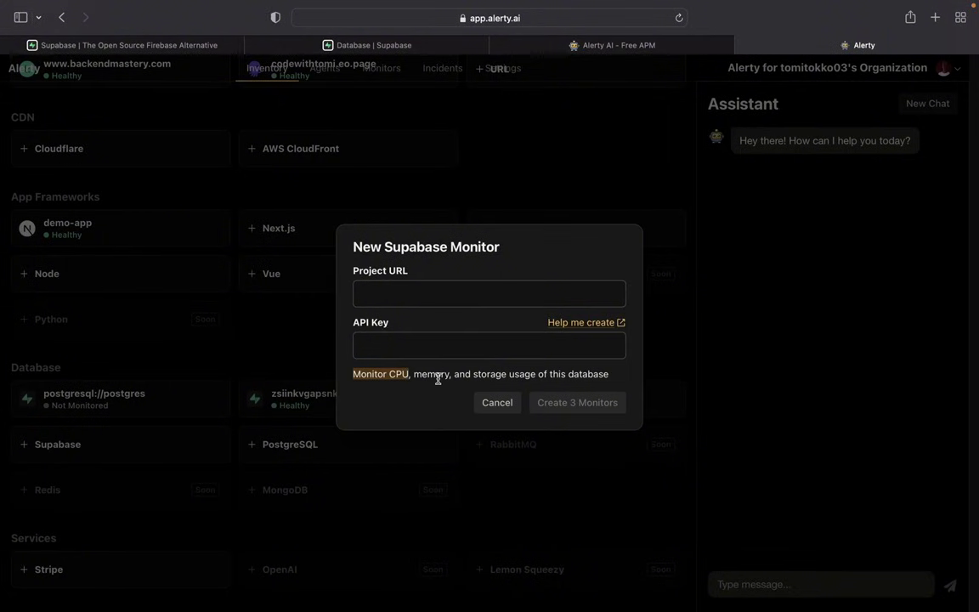
double_click(436, 374)
double_click(489, 374)
click(575, 375)
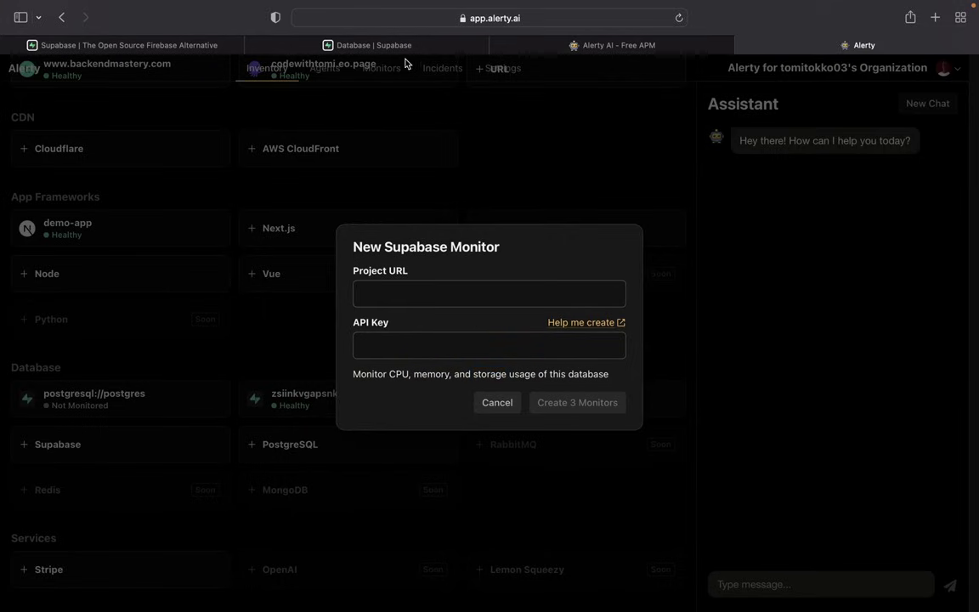
- Switch to Supabase and copy the Project URL from Ts project's API settings
click(349, 44)
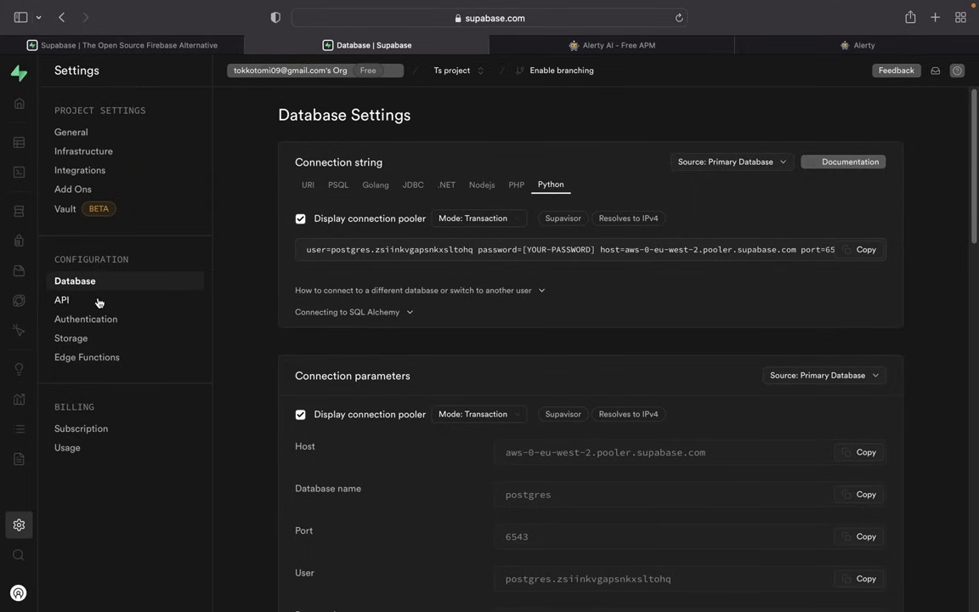
click(66, 301)
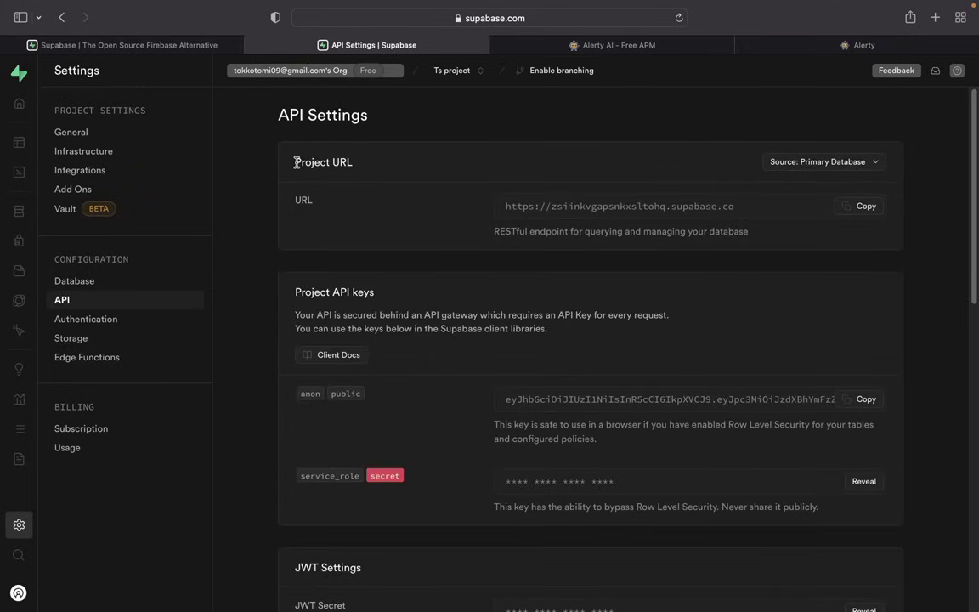
drag(297, 161, 378, 161)
double_click(299, 202)
click(854, 207)
- Switch to Alerty, place its app tab beside the Supabase one and paste the copied Project URL into the new Supabase monitor form
click(667, 47)
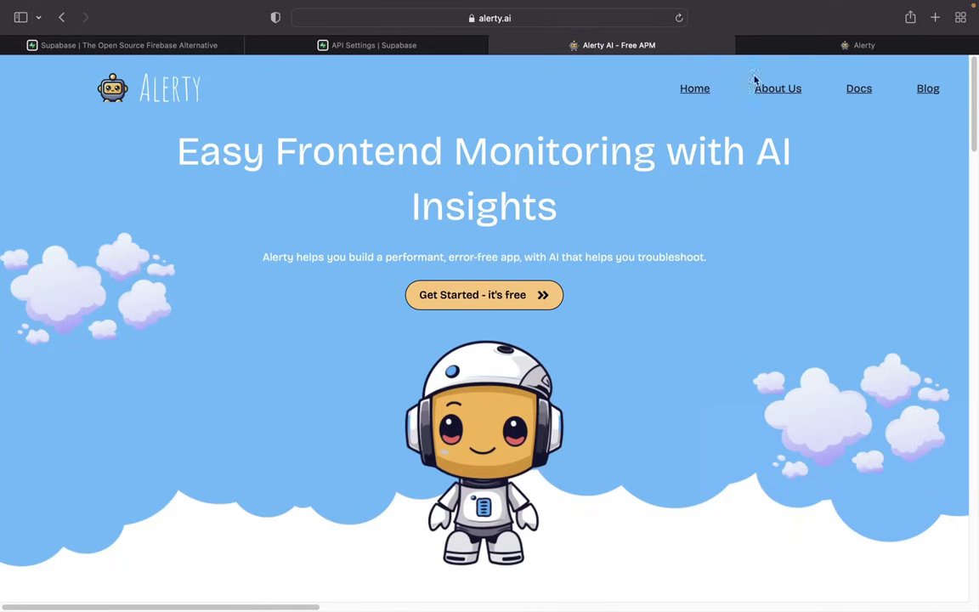
drag(818, 48, 553, 48)
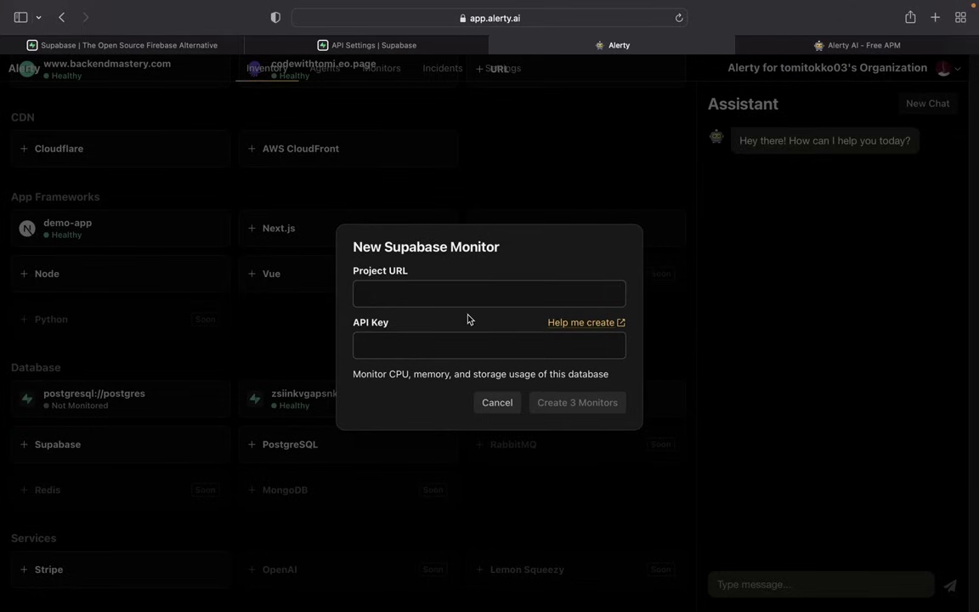
click(470, 290)
key(super+v)
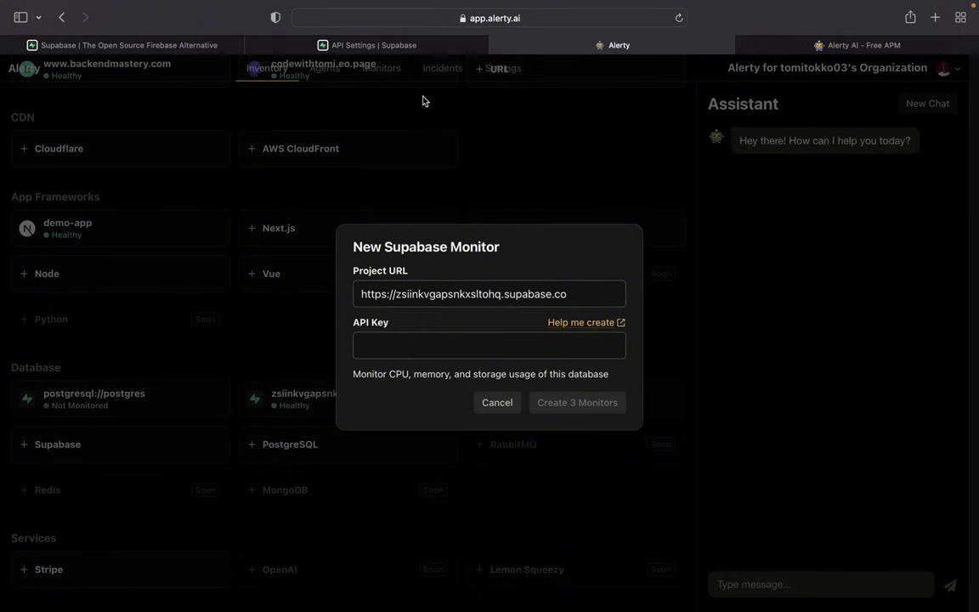
- Return to Supabase's API settings and examine the Project API keys, both the anon public and the service_role secret entries
click(351, 42)
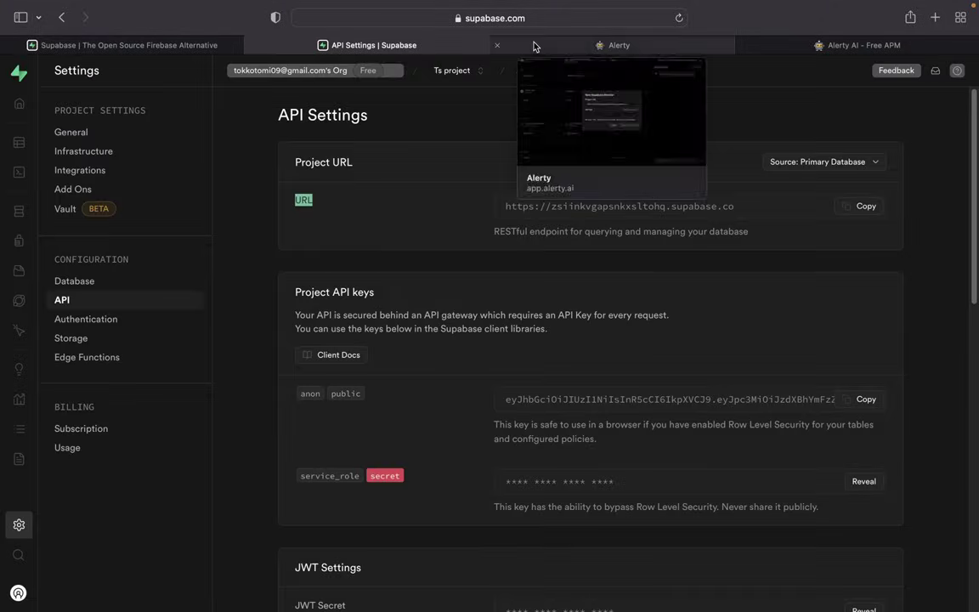
click(534, 45)
click(422, 48)
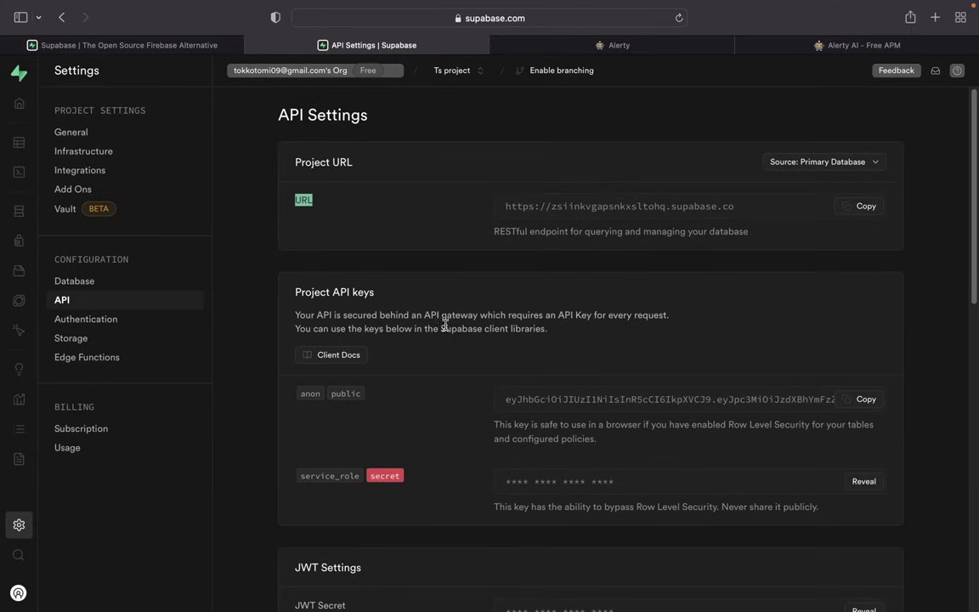
drag(304, 292, 414, 290)
scroll(417, 352, down, 2)
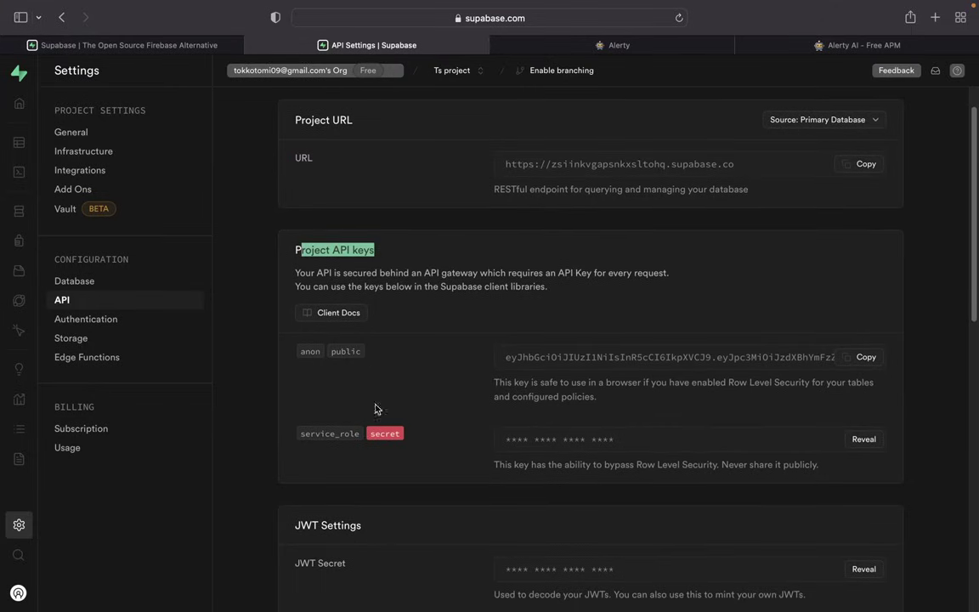
double_click(320, 353)
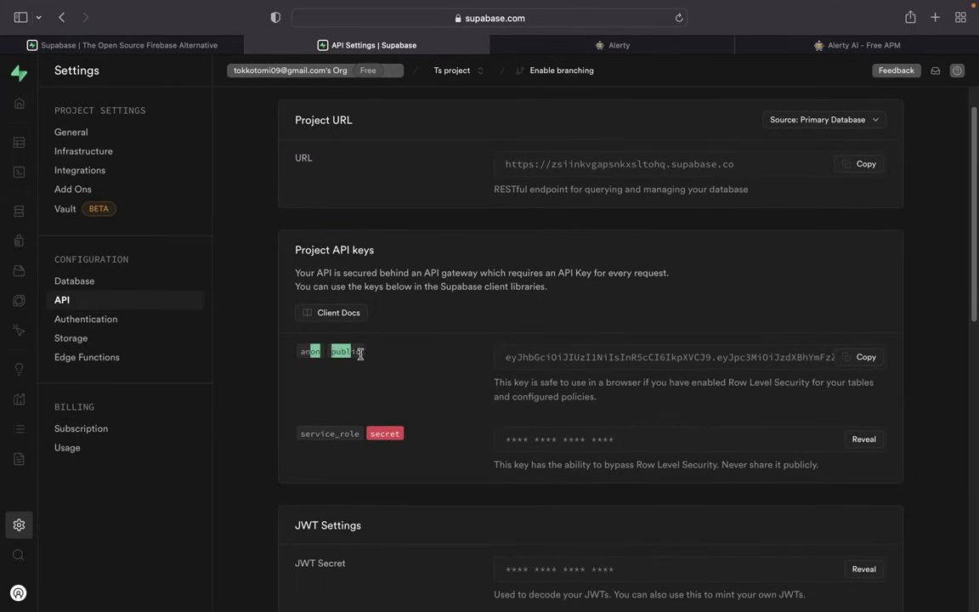
click(317, 439)
drag(381, 436, 607, 459)
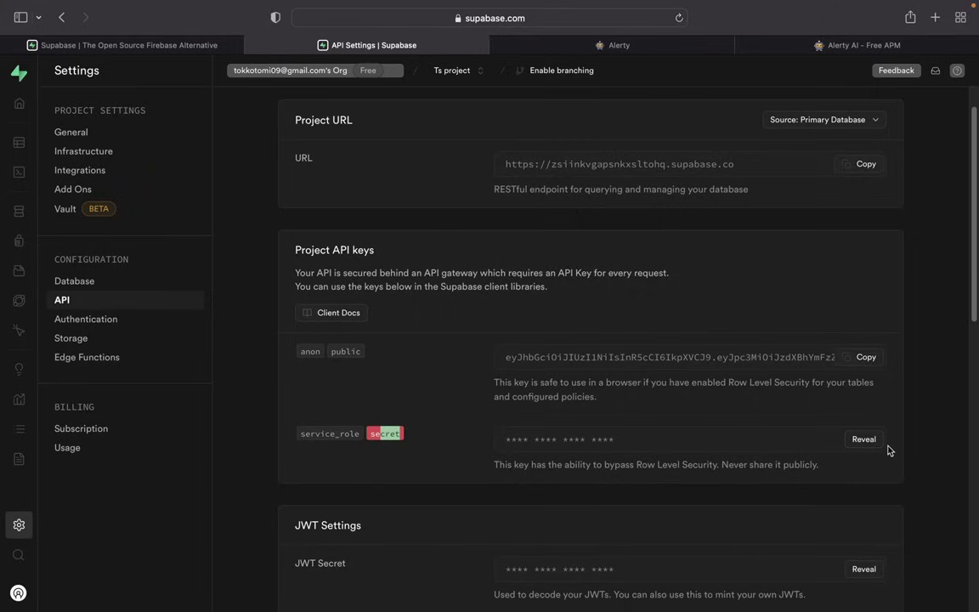
- Switch to Alerty, paste the project's API key into the new Supabase monitor form and close the form without creating the monitors
click(846, 47)
click(670, 41)
click(418, 343)
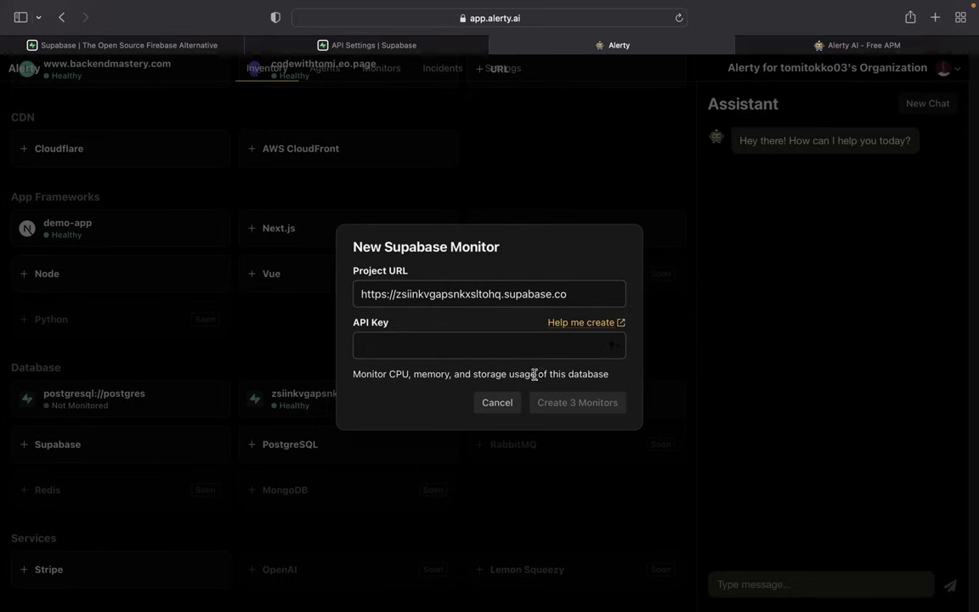
key(super+v)
click(394, 394)
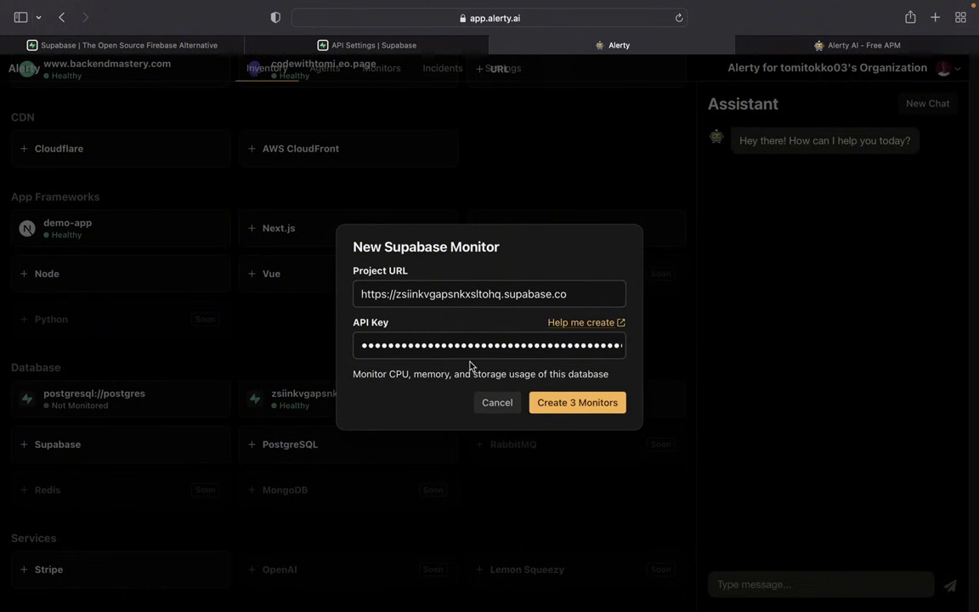
click(507, 407)
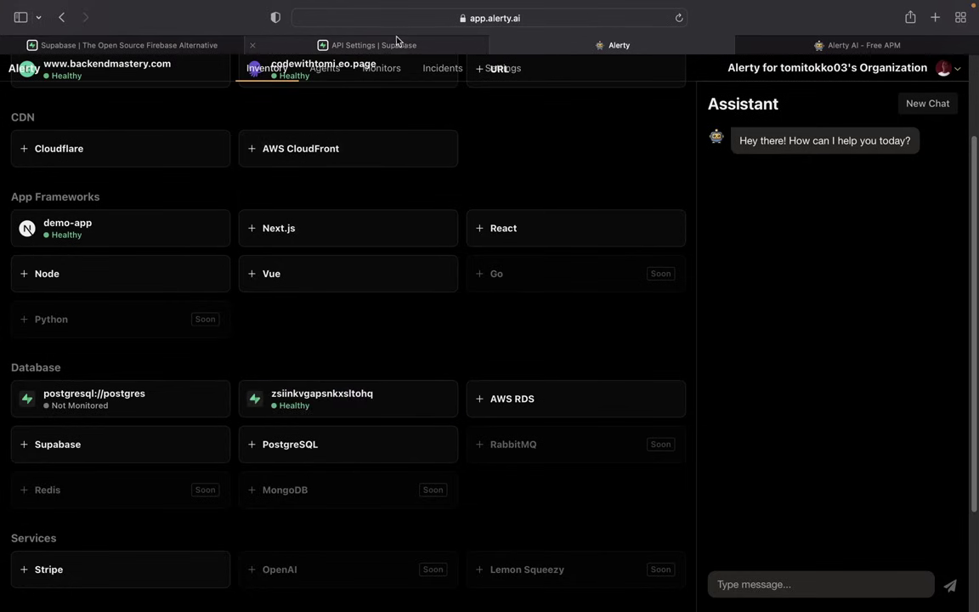
- Open the already monitored, healthy Supabase database from the inventory, declining to save the password
click(359, 43)
click(618, 45)
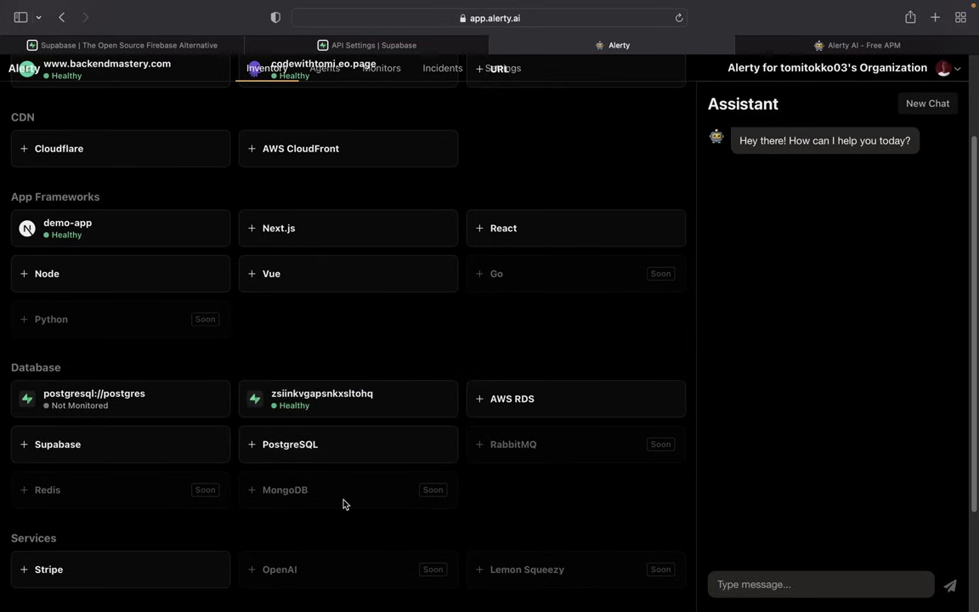
click(319, 409)
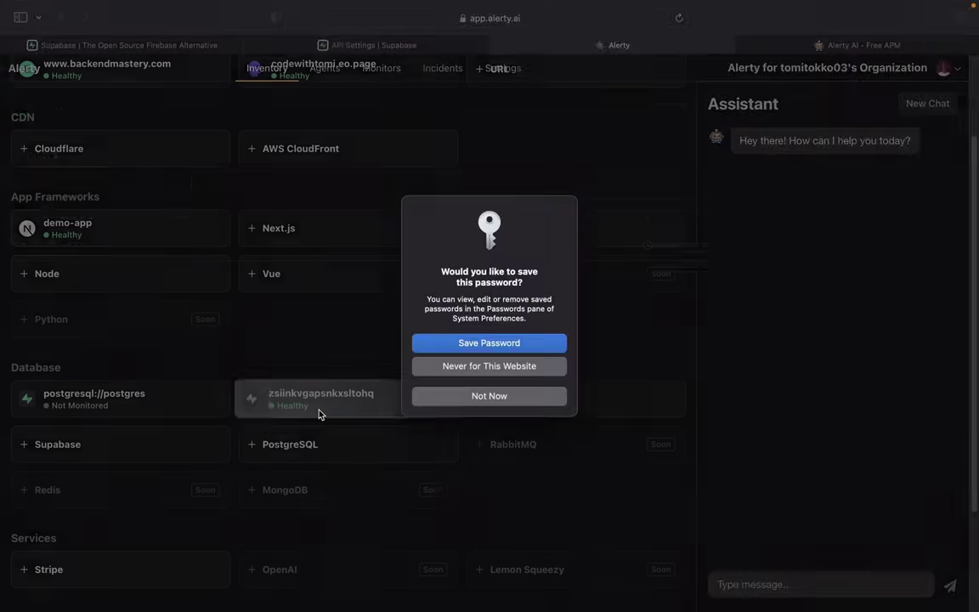
click(500, 399)
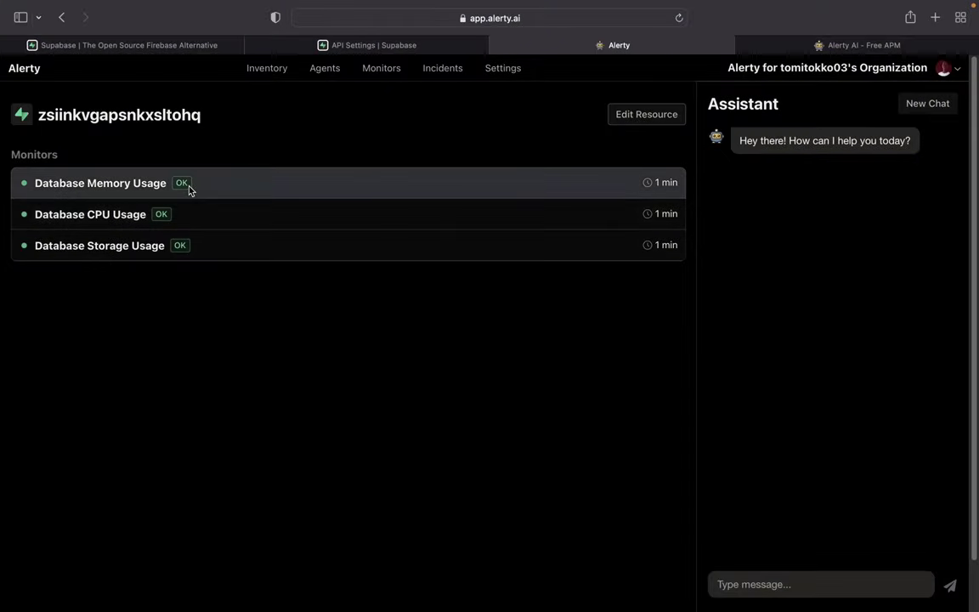
- View the Database CPU Usage monitor's chart and the Database Memory Usage monitor's chart for the Supabase database
double_click(91, 183)
drag(93, 214, 89, 249)
click(93, 214)
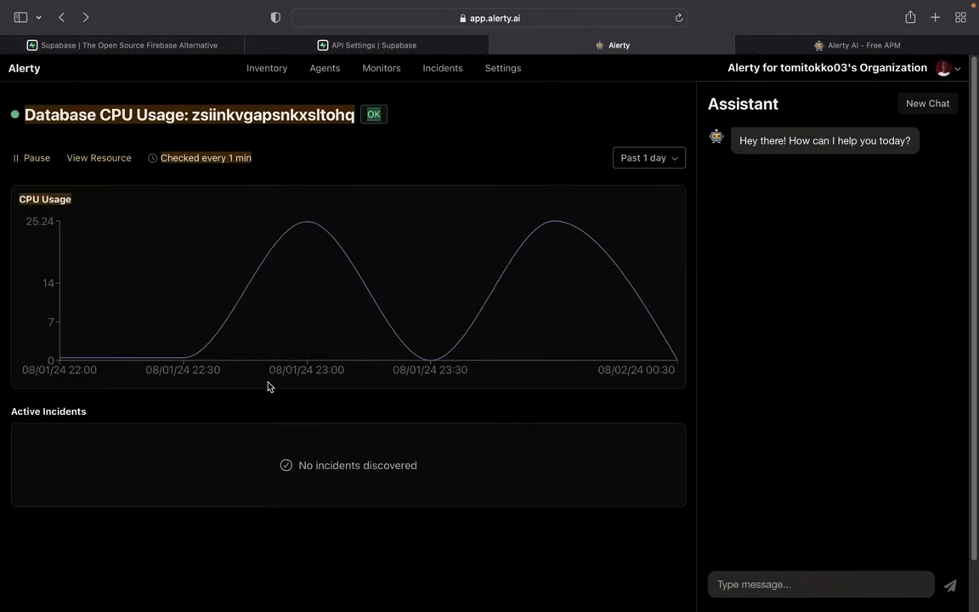
key(super+bracketleft)
click(147, 183)
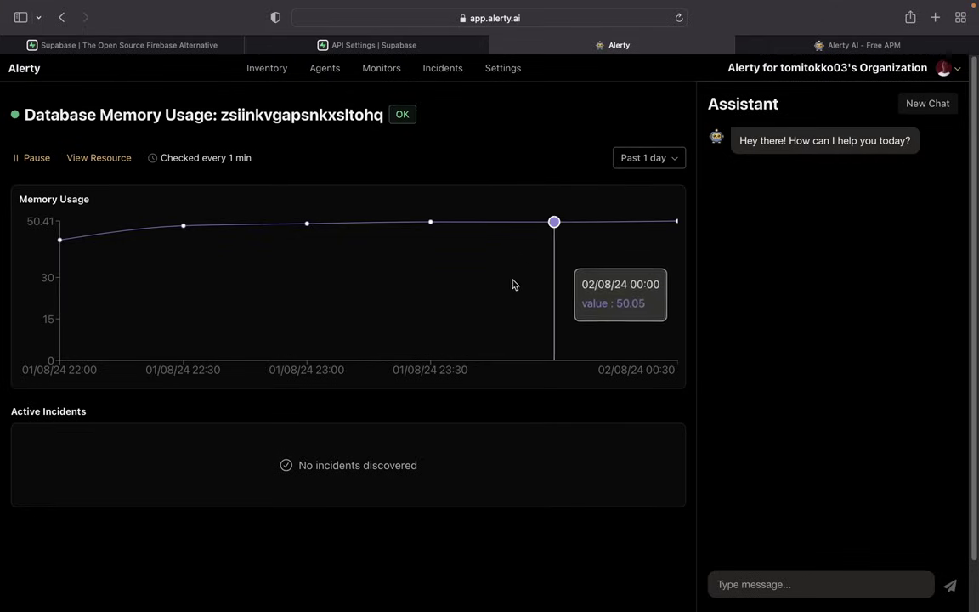
- Go back to the database's monitors to view the CPU usage chart again and the Database Storage Usage chart
key(super+bracketleft)
click(215, 216)
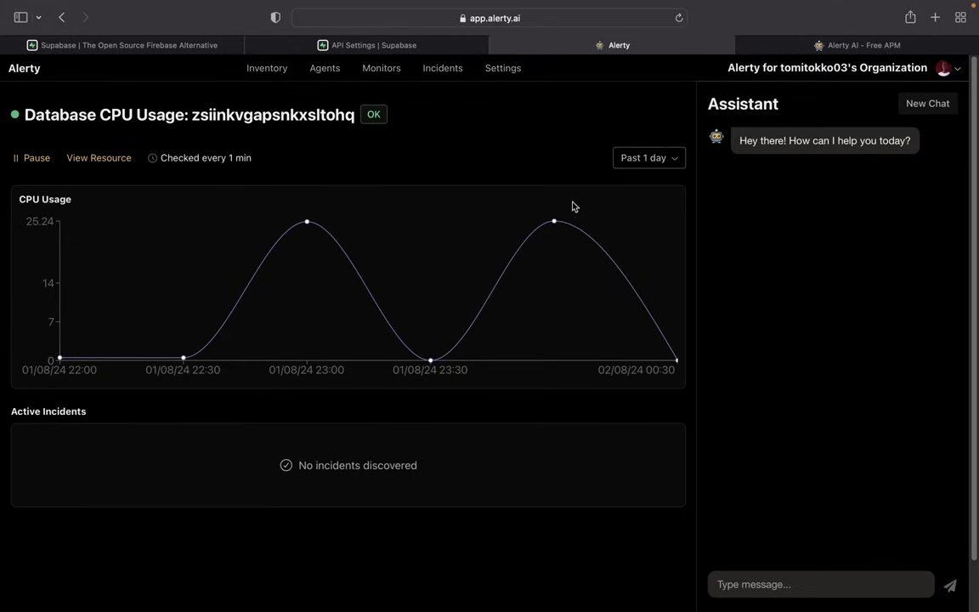
key(super+bracketleft)
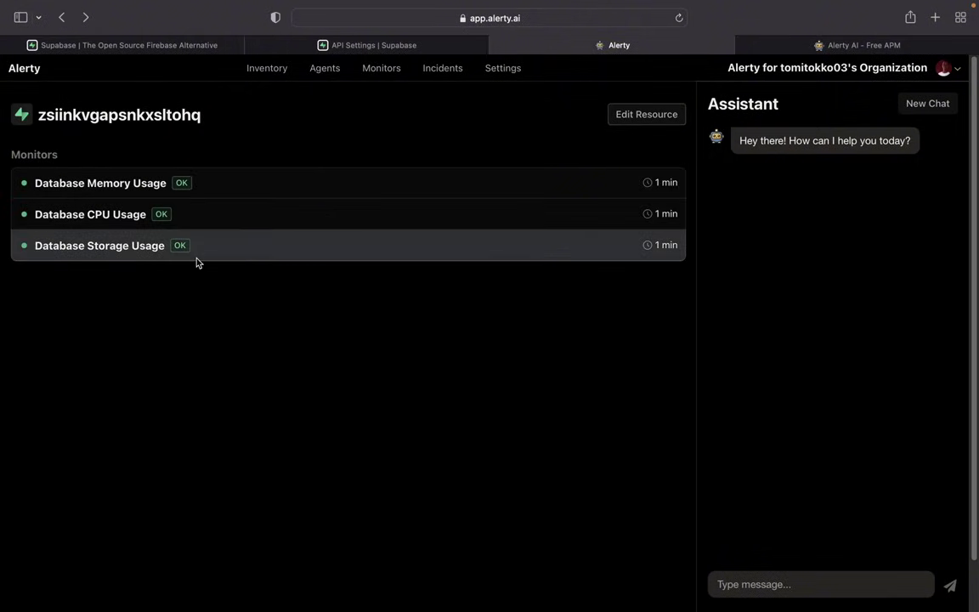
click(196, 262)
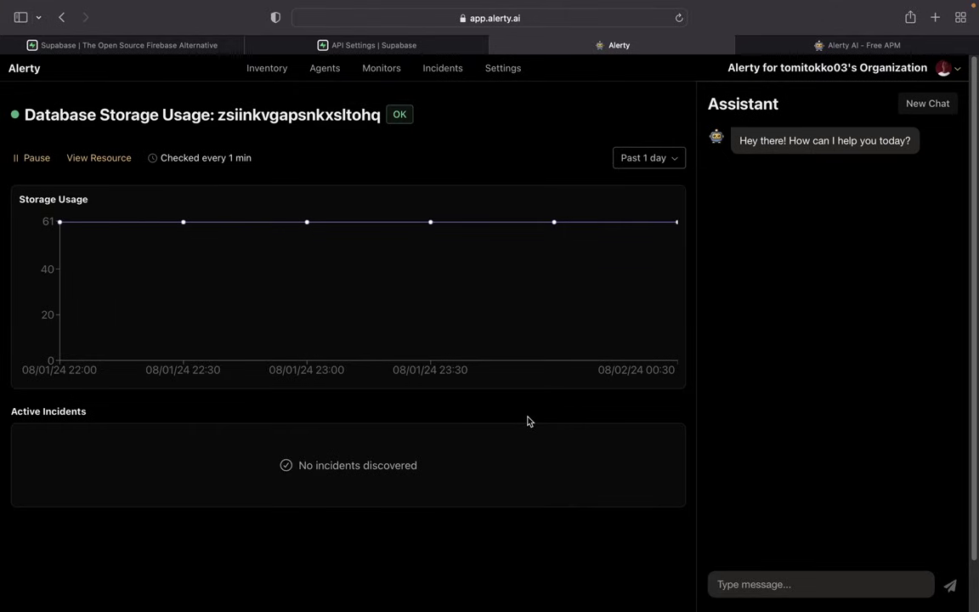
- Revisit the Database Memory Usage and Database CPU Usage charts, inspecting the values at individual points
key(super+bracketleft)
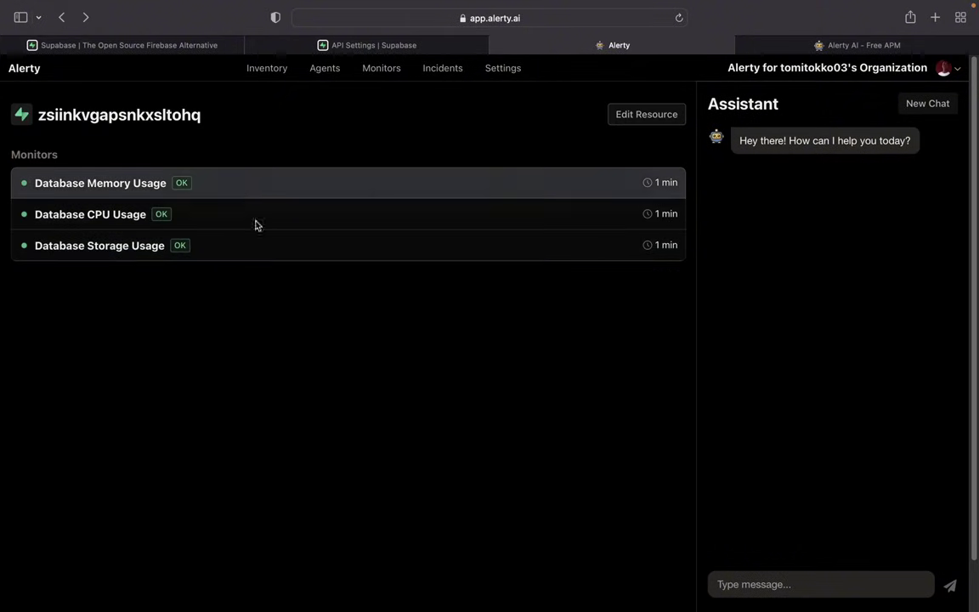
click(245, 193)
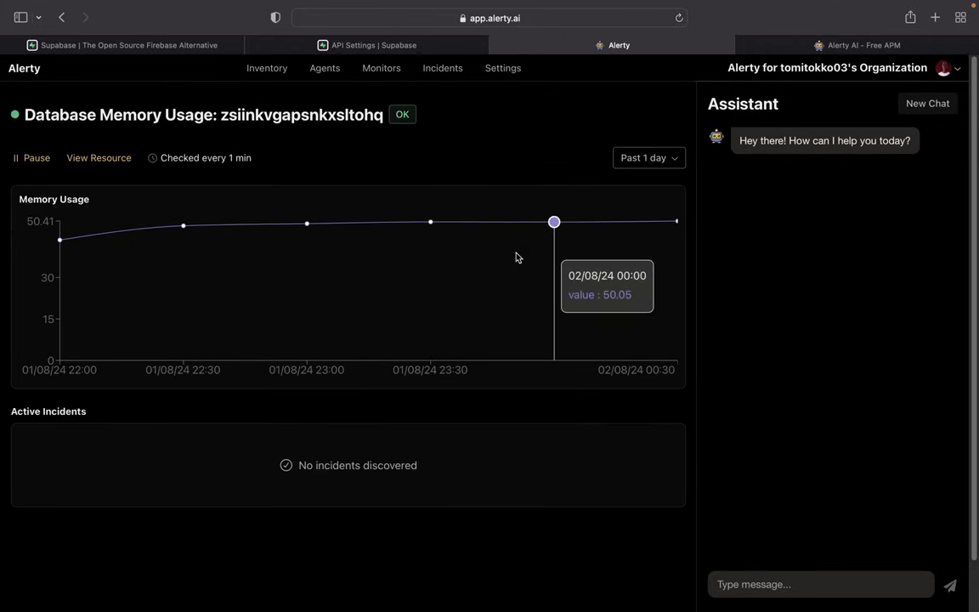
key(super+bracketleft)
click(253, 217)
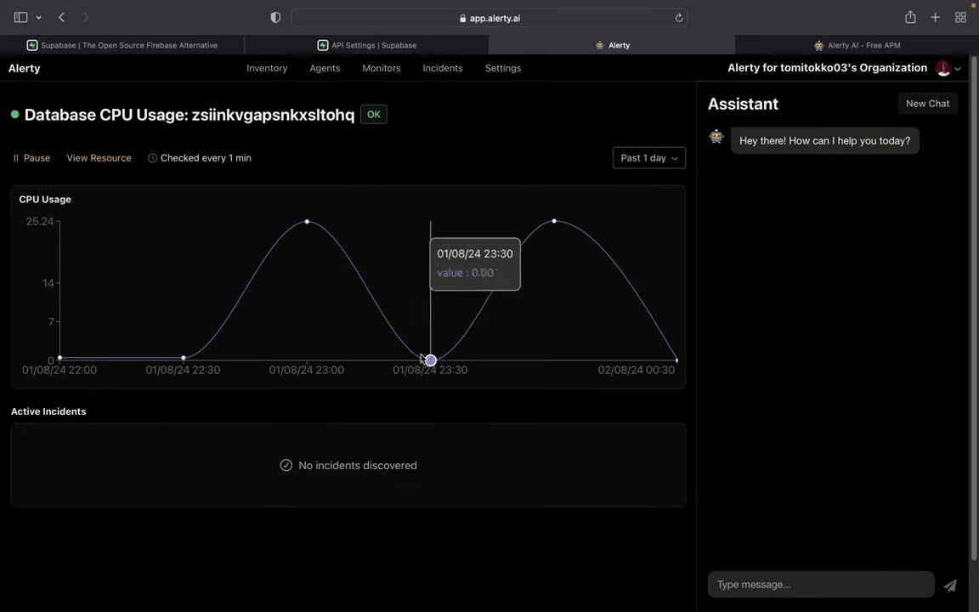
- Start adding a Database Performance Agent and choose zsiinkvgapsnkxsltohq (Supabase) as its database
click(335, 69)
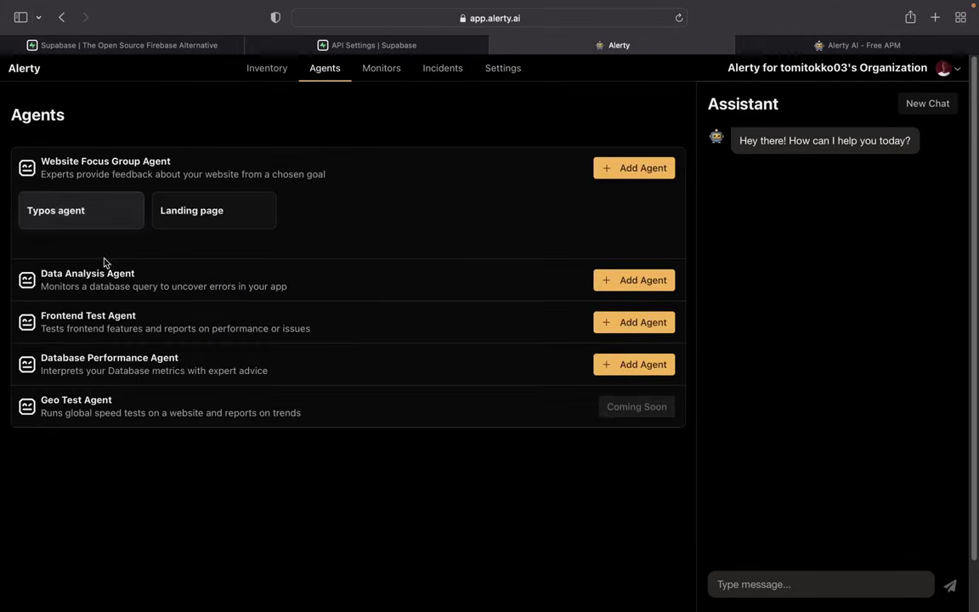
drag(42, 356, 188, 356)
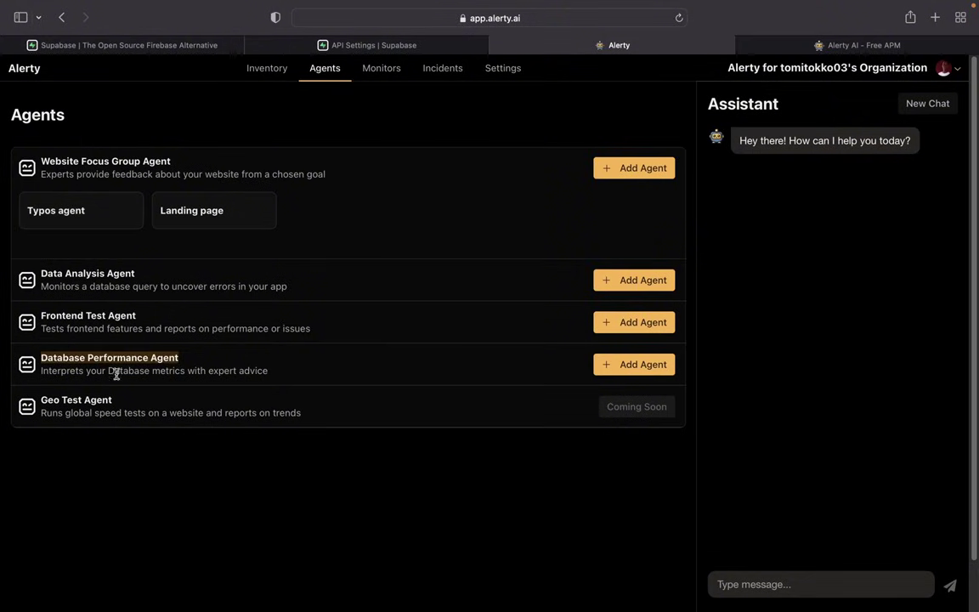
drag(48, 371, 273, 374)
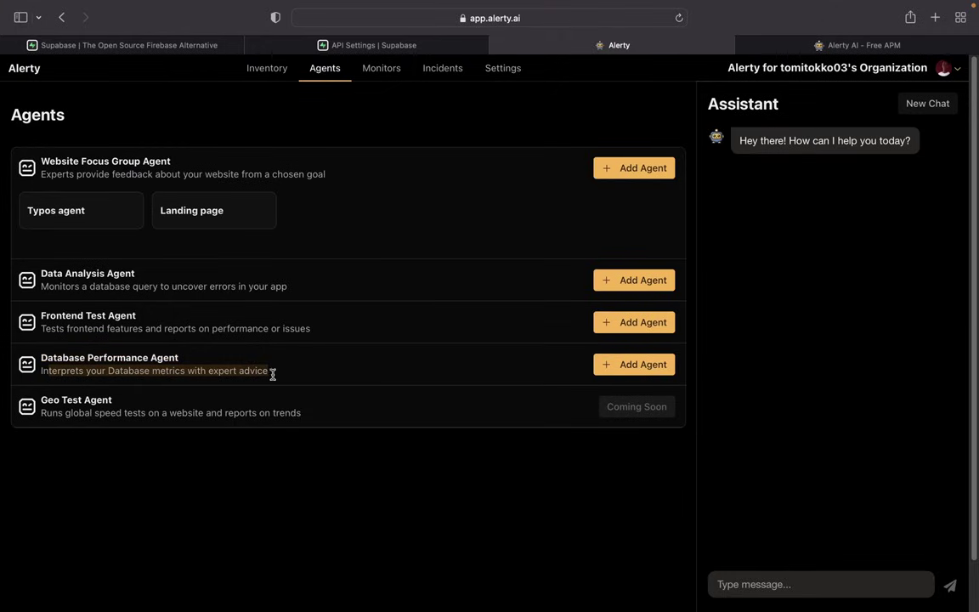
click(646, 366)
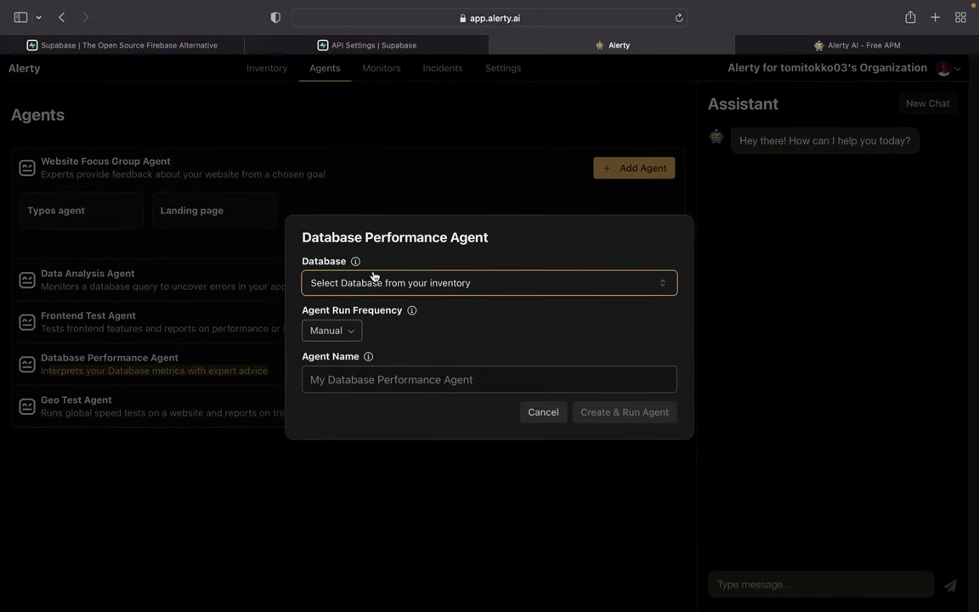
click(425, 285)
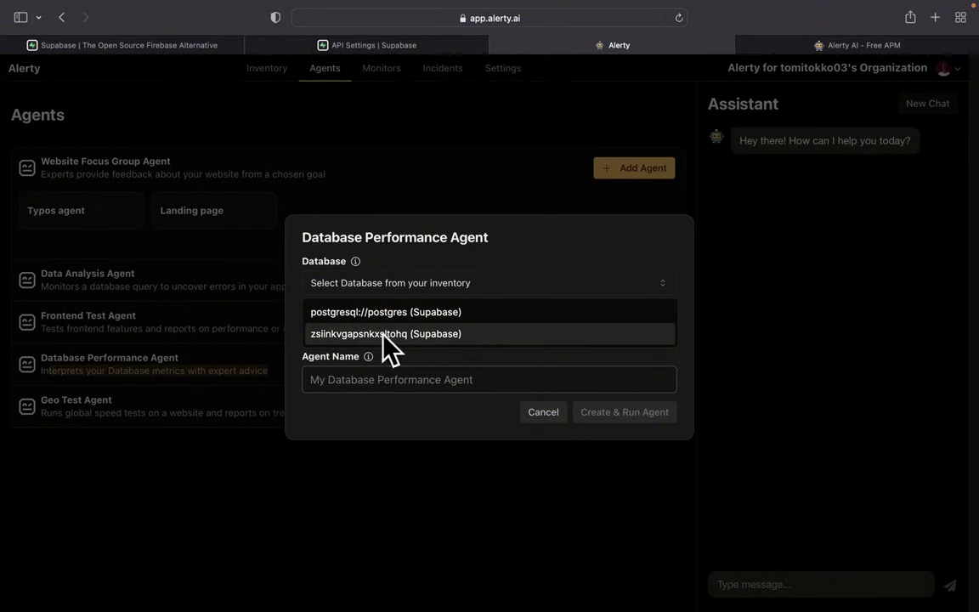
click(429, 340)
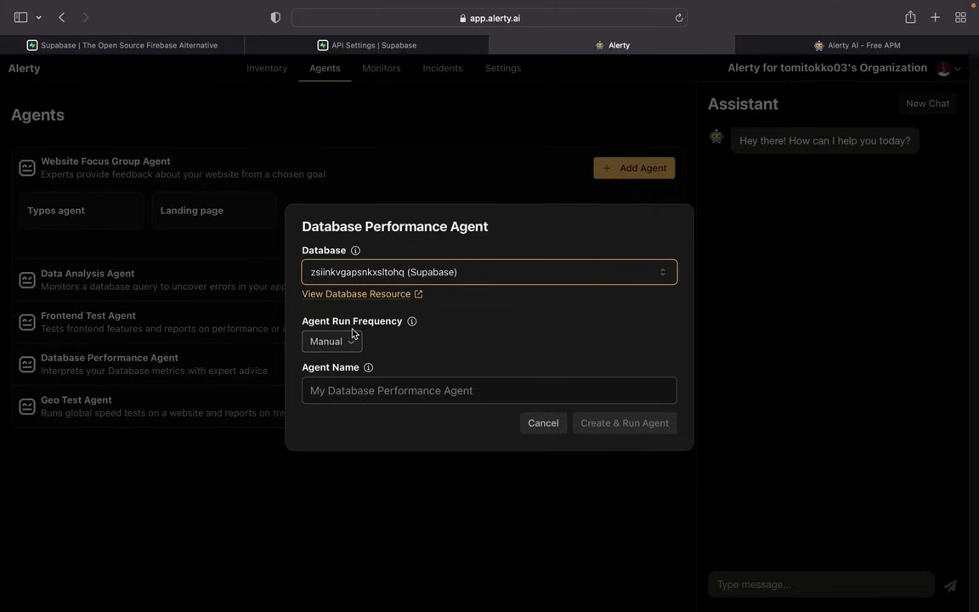
- Set the Database Performance Agent's run frequency to Every day
drag(293, 306, 413, 327)
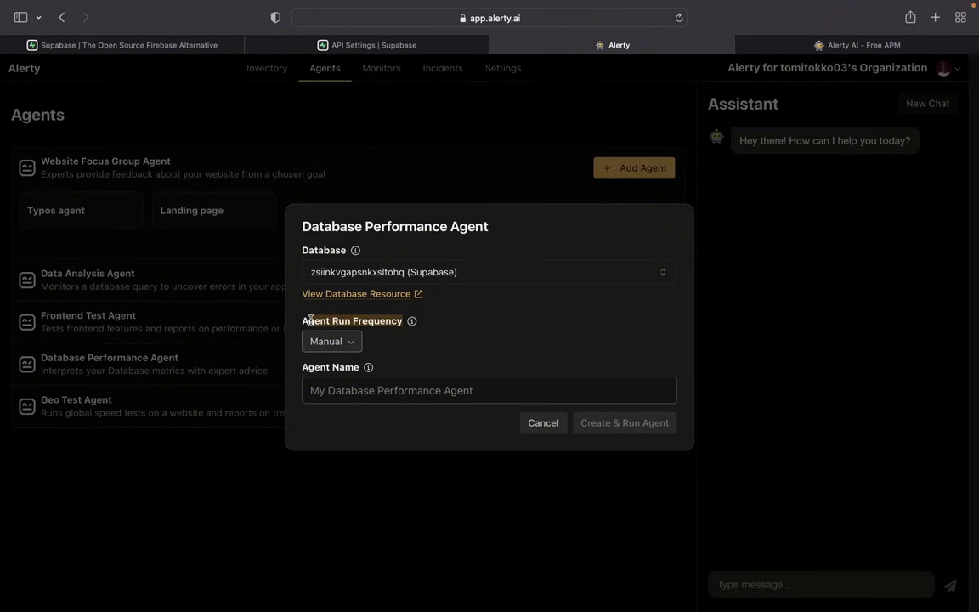
click(343, 348)
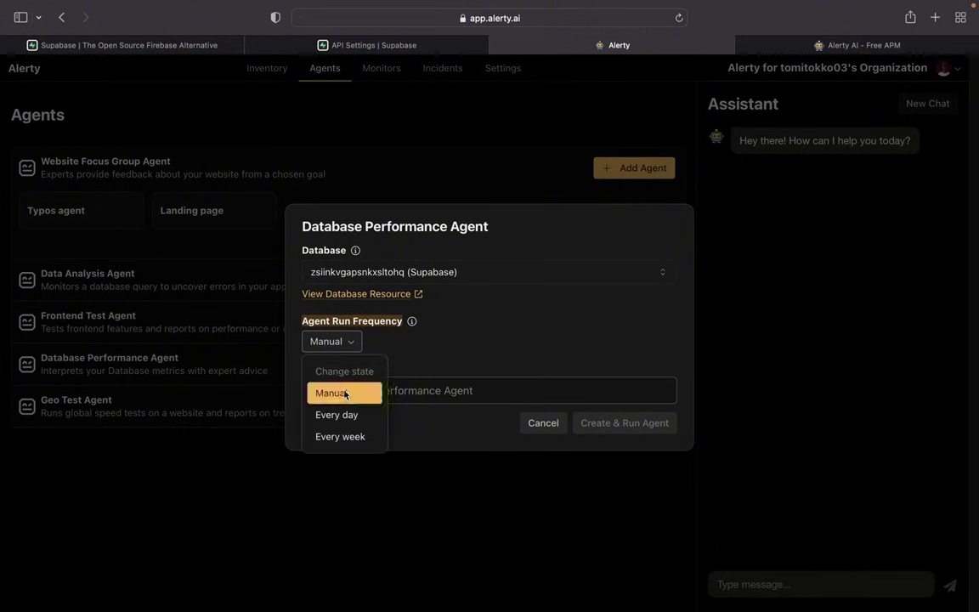
click(344, 413)
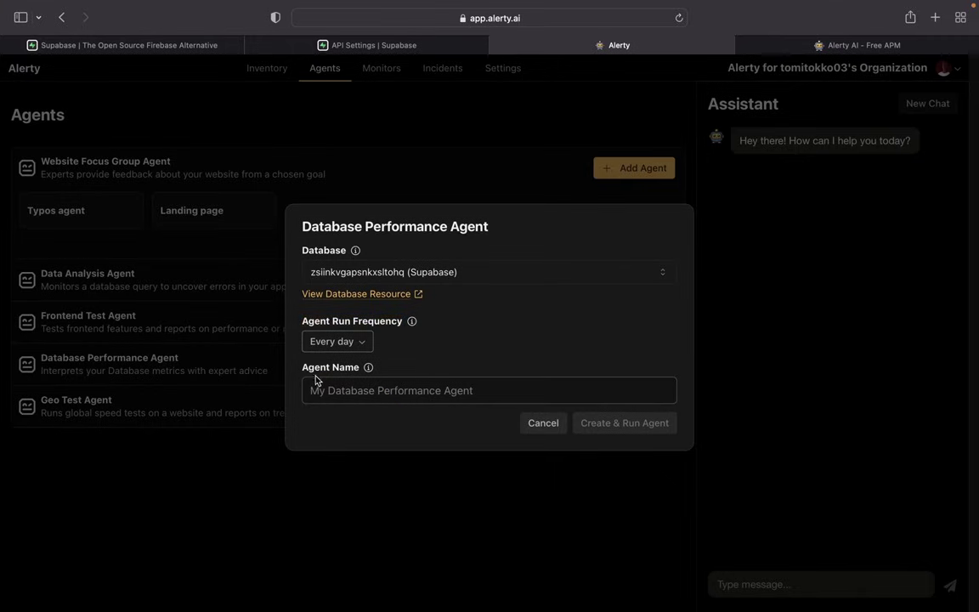
- Name the agent "Supabase agent", then create and run it
click(395, 390)
text(Supabas)
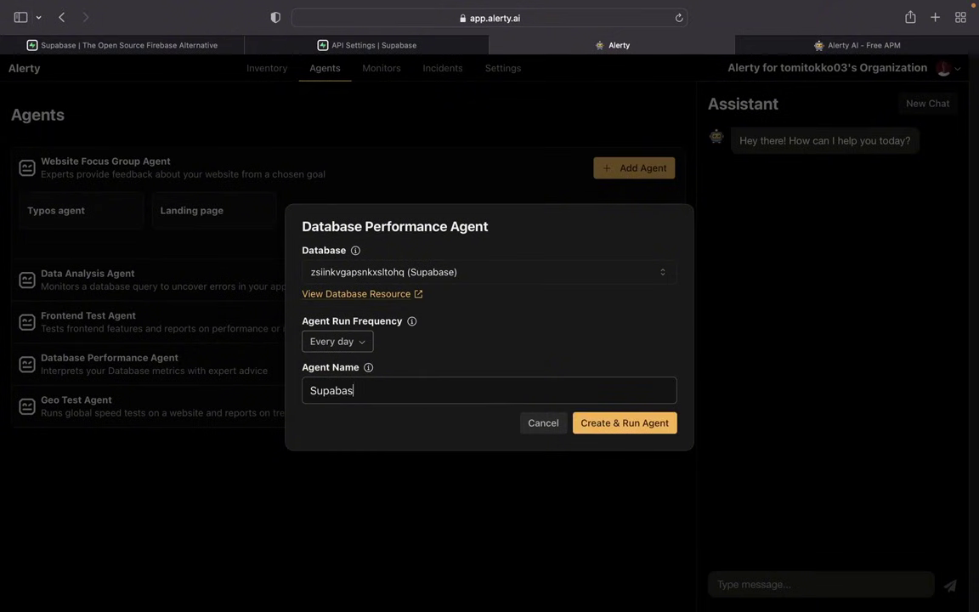
text(e agant)
key(BackSpace)
text(ent)
click(632, 419)
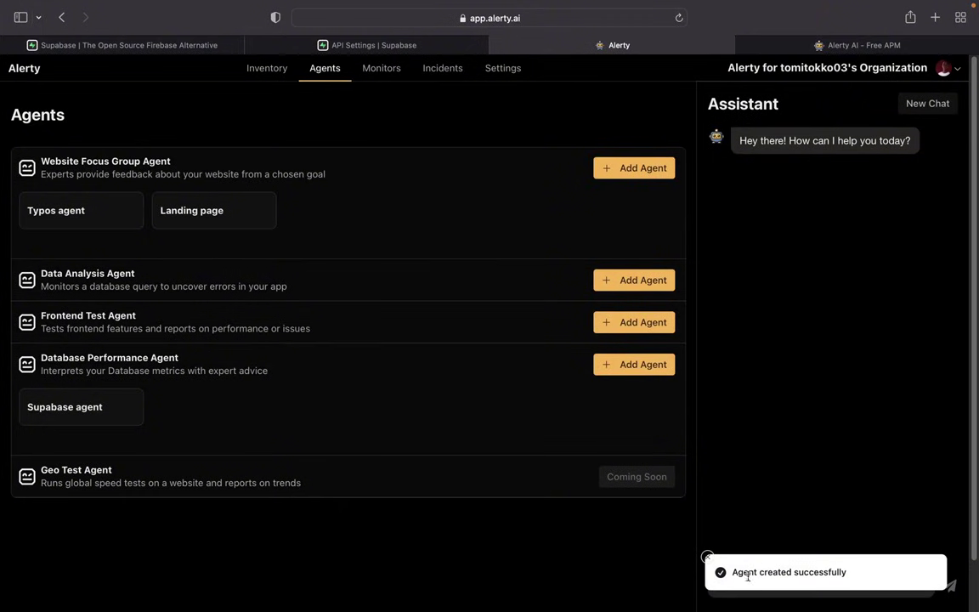
- Open the new Supabase agent and review its report status and agent profile
click(65, 412)
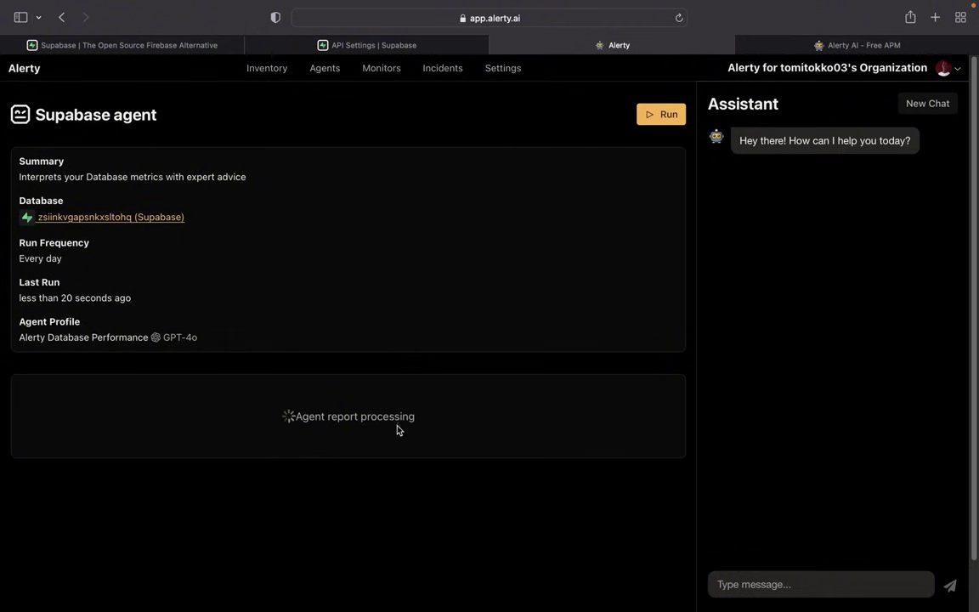
drag(296, 417, 435, 421)
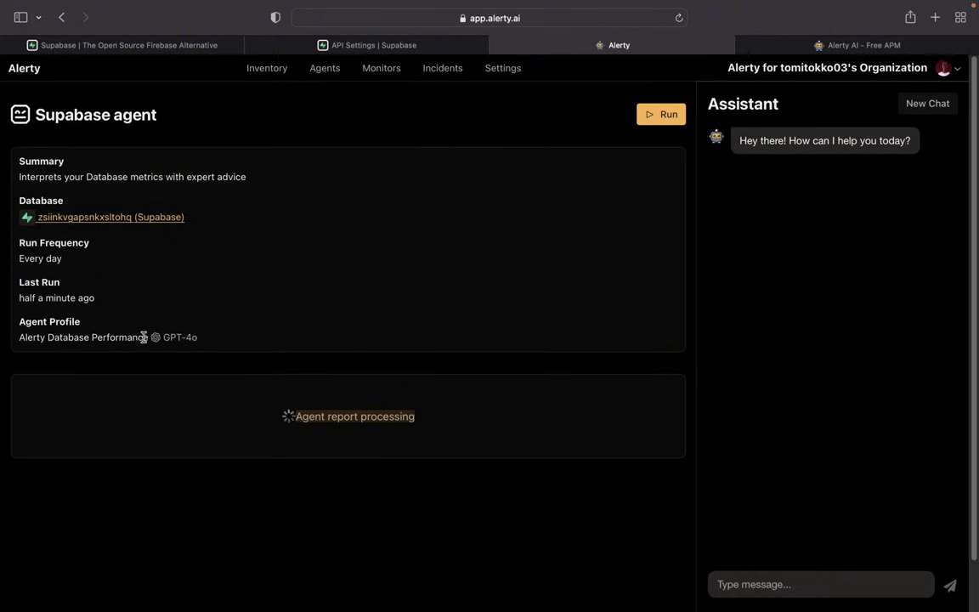
drag(160, 338, 202, 349)
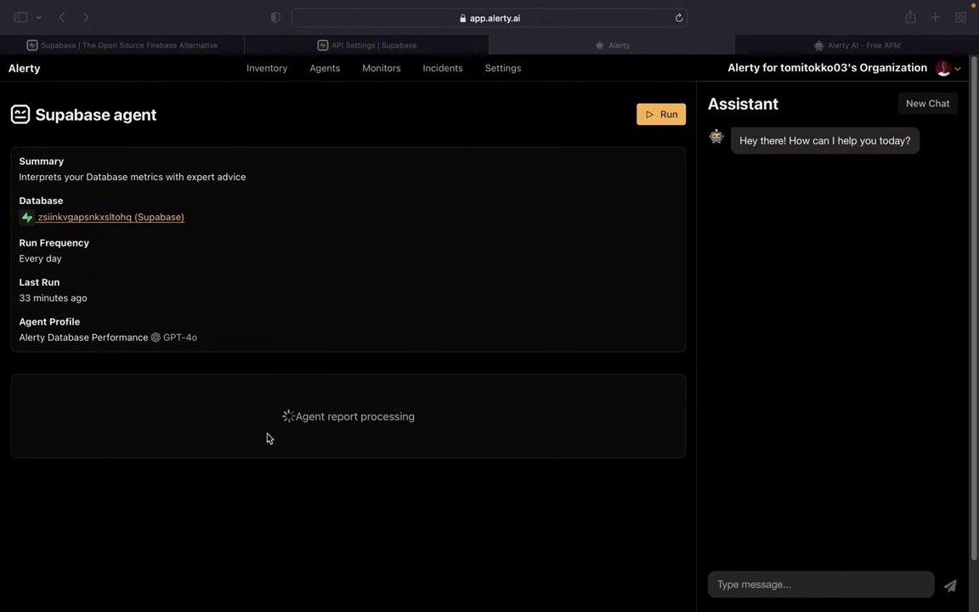
click(331, 411)
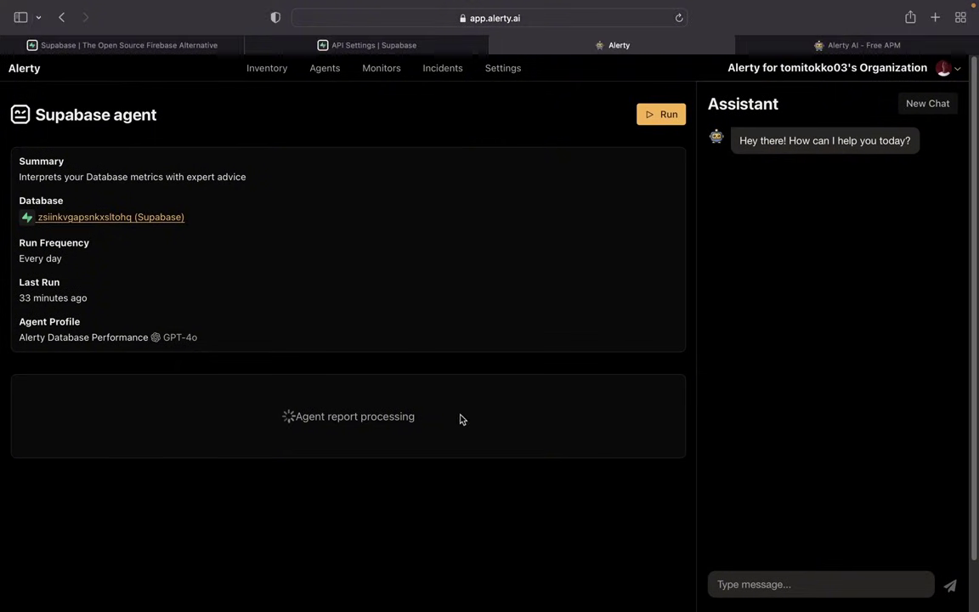